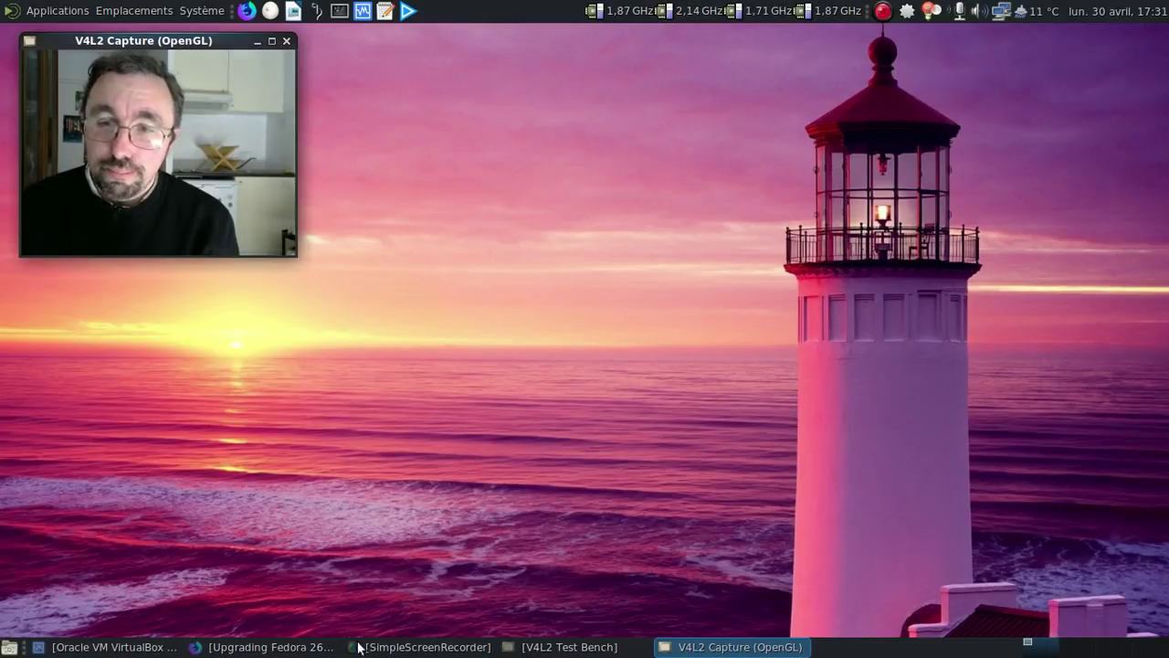
Step: Review the Fedora Magazine article on upgrading Fedora 26 to Fedora 27 in Firefox, then minimize the browser
left_click(265, 647)
left_click(32, 208)
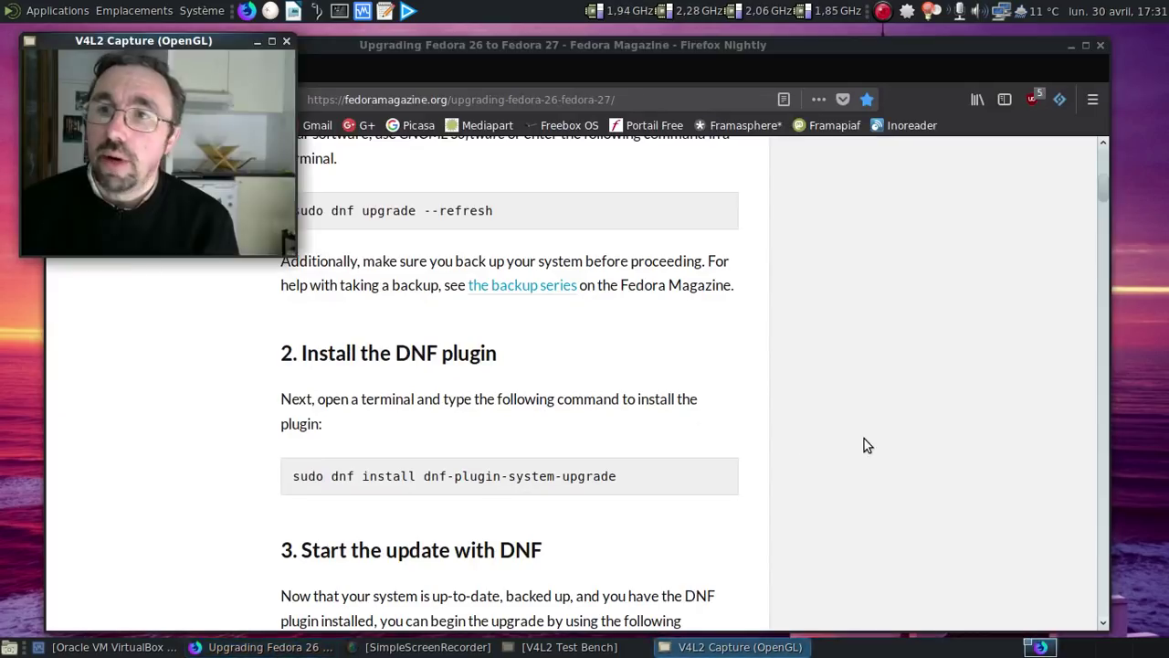
scroll(865, 435, "up", 15)
scroll(862, 431, "up", 6)
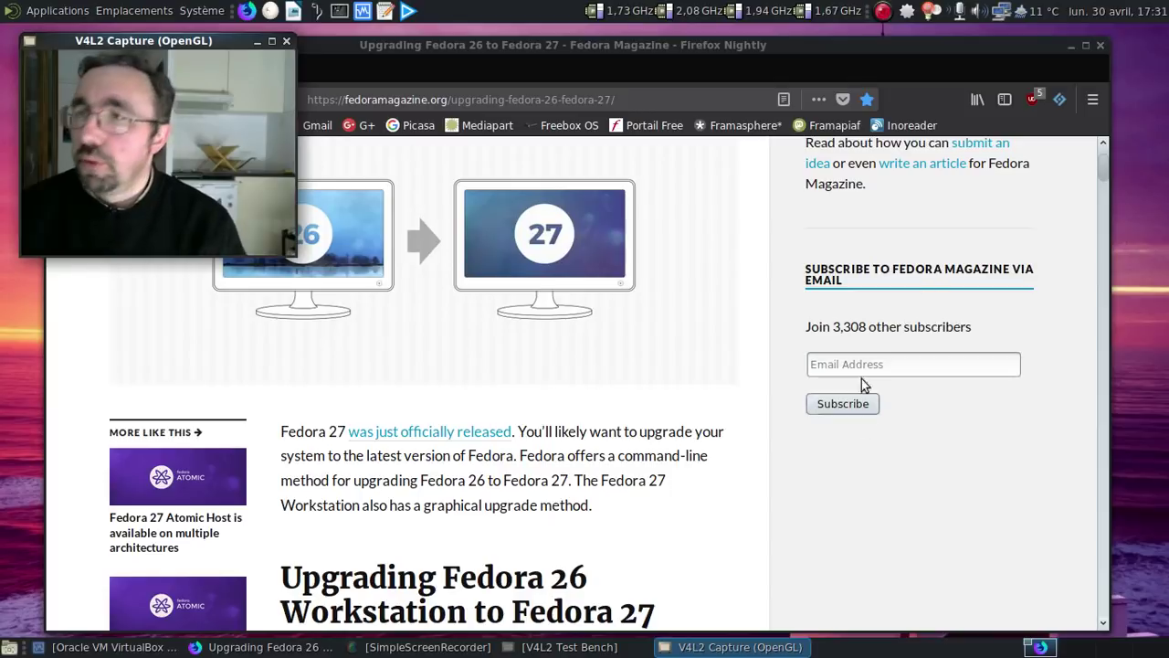
left_click(1071, 45)
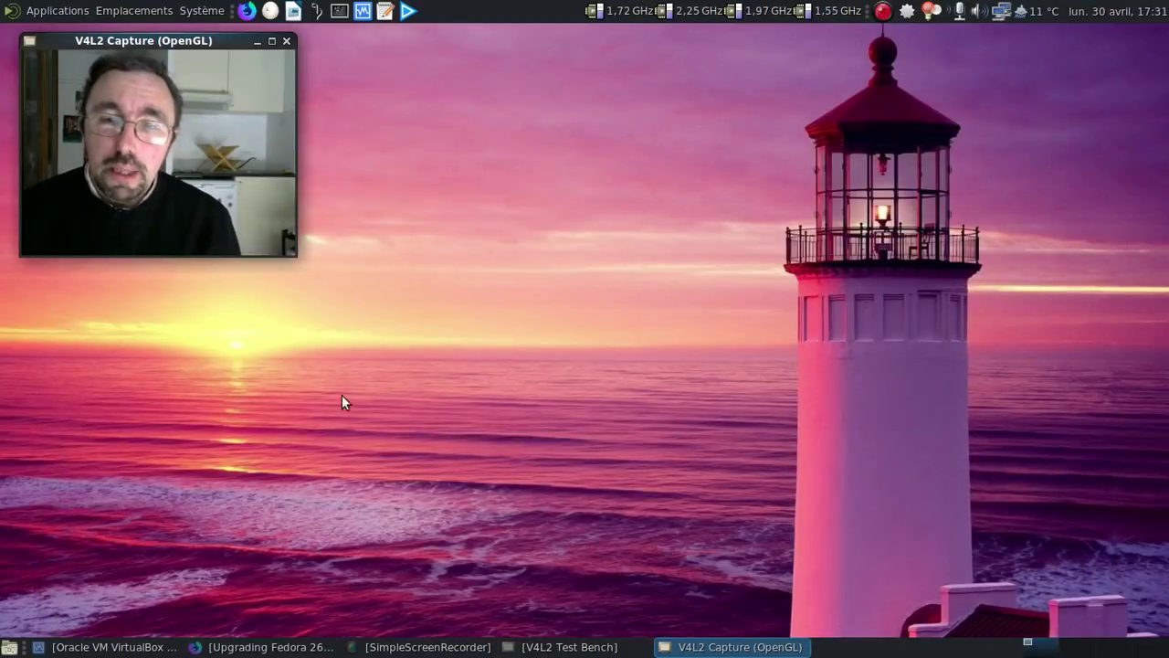
Step: Switch to the VirtualBox manager, start the Fedora Mate virtual machine and minimize the manager window
left_click(105, 646)
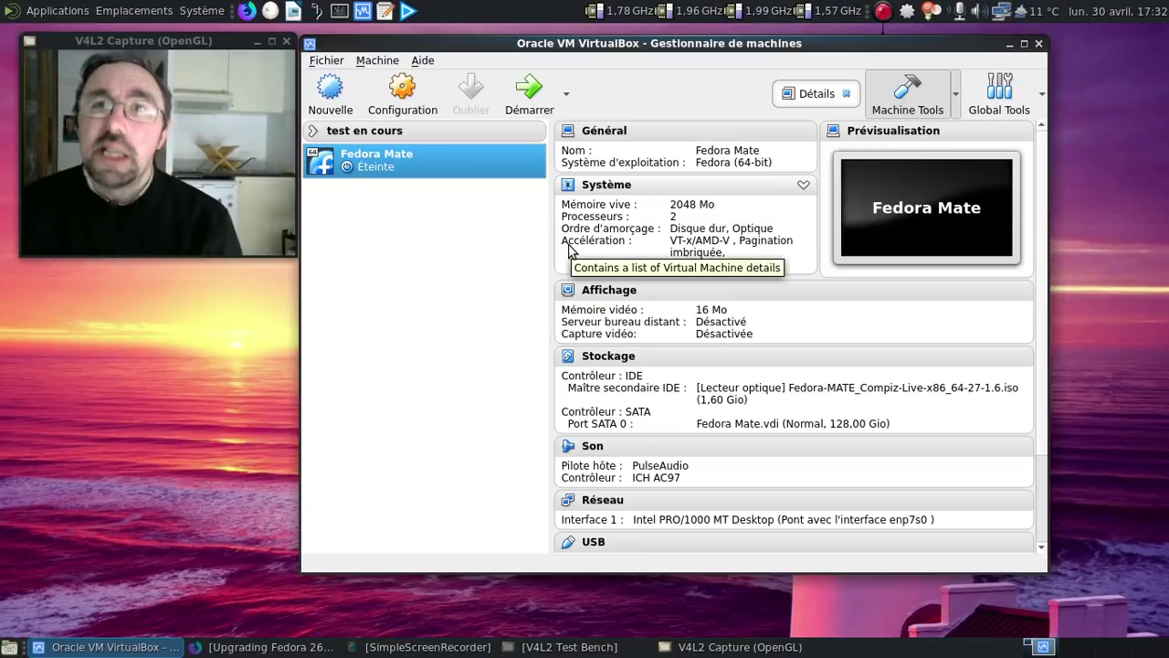
left_click(520, 98)
key("ctrl+f")
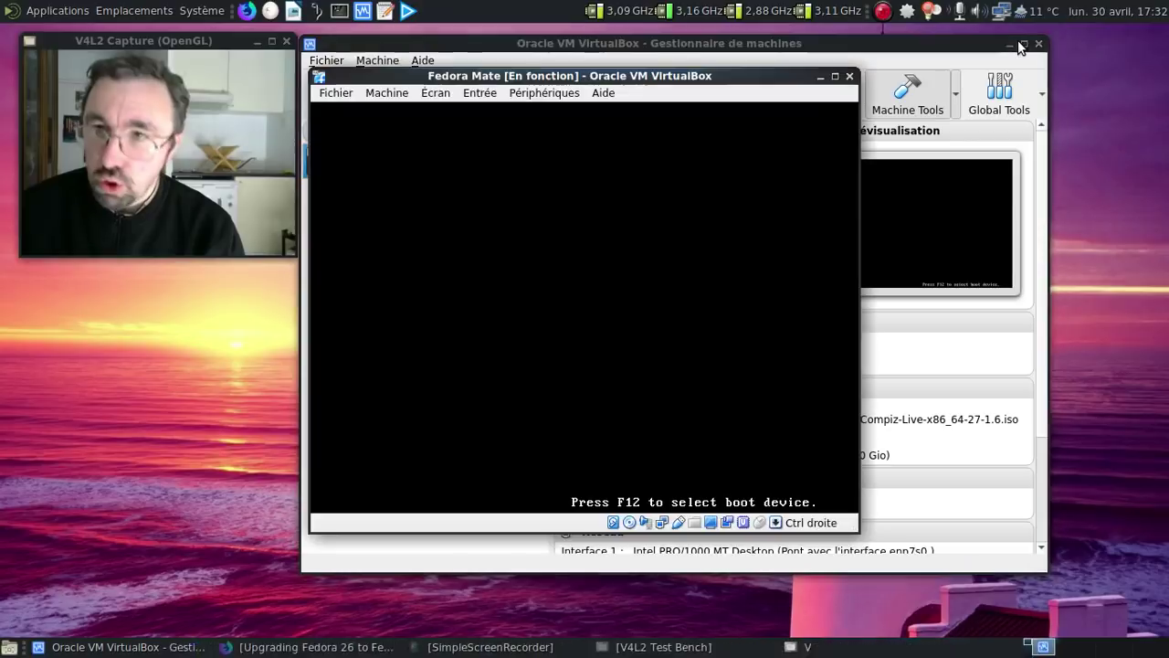
left_click(1008, 43)
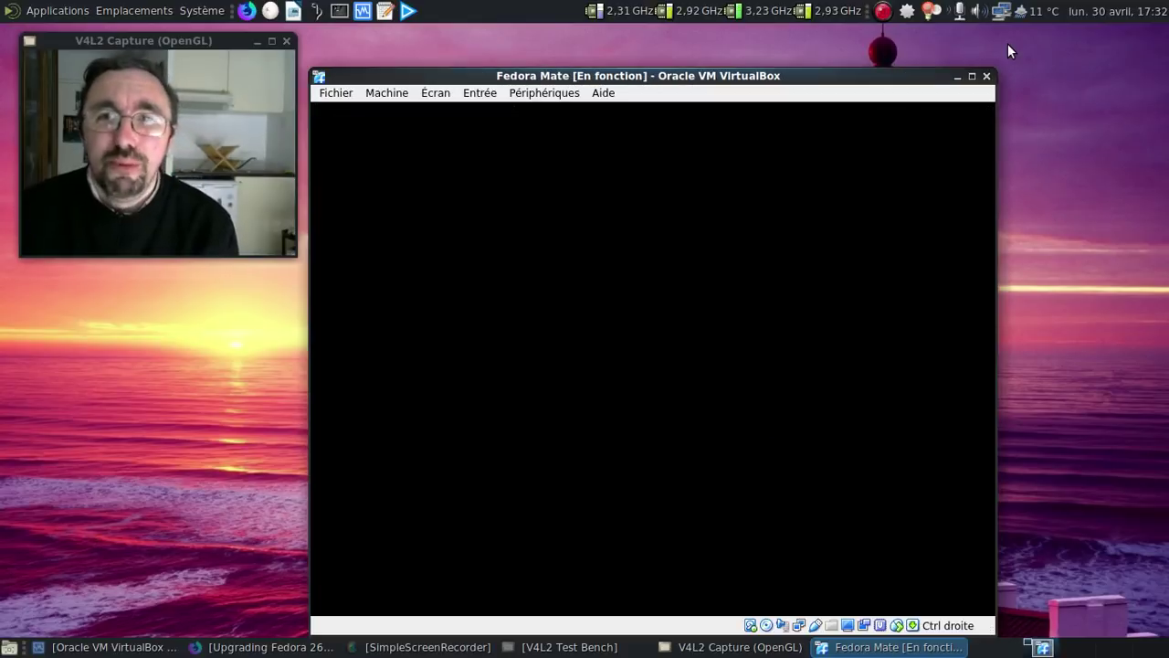
Step: Move the virtual machine window up so it is fully visible and log in with the account password
left_click_drag(756, 76, 754, 40)
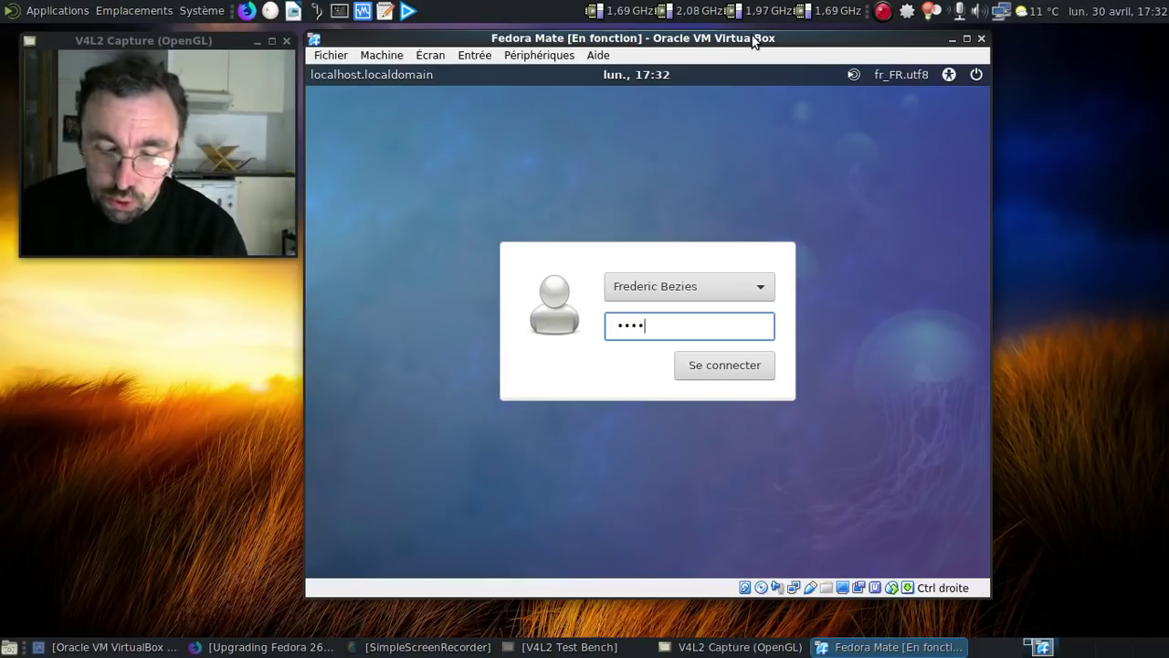
key("Return")
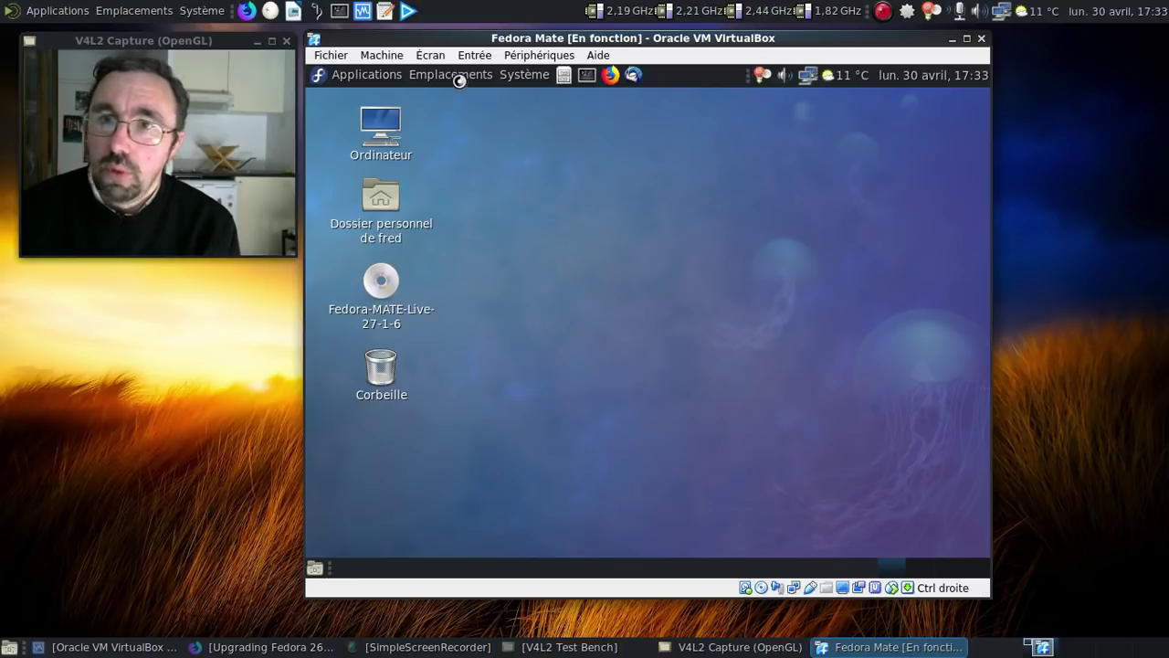
Step: Examine the guest desktop's installed application categories and its system preference categories, from appearance to hardware and personal settings
left_click(388, 81)
mouse_move(408, 195)
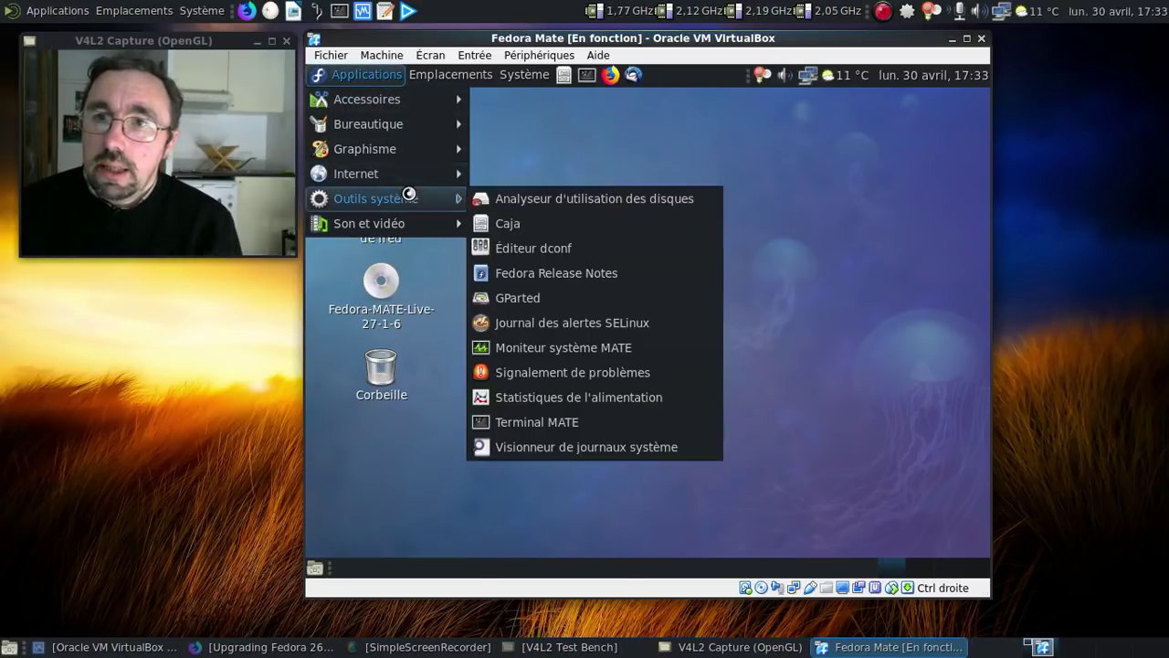
mouse_move(411, 223)
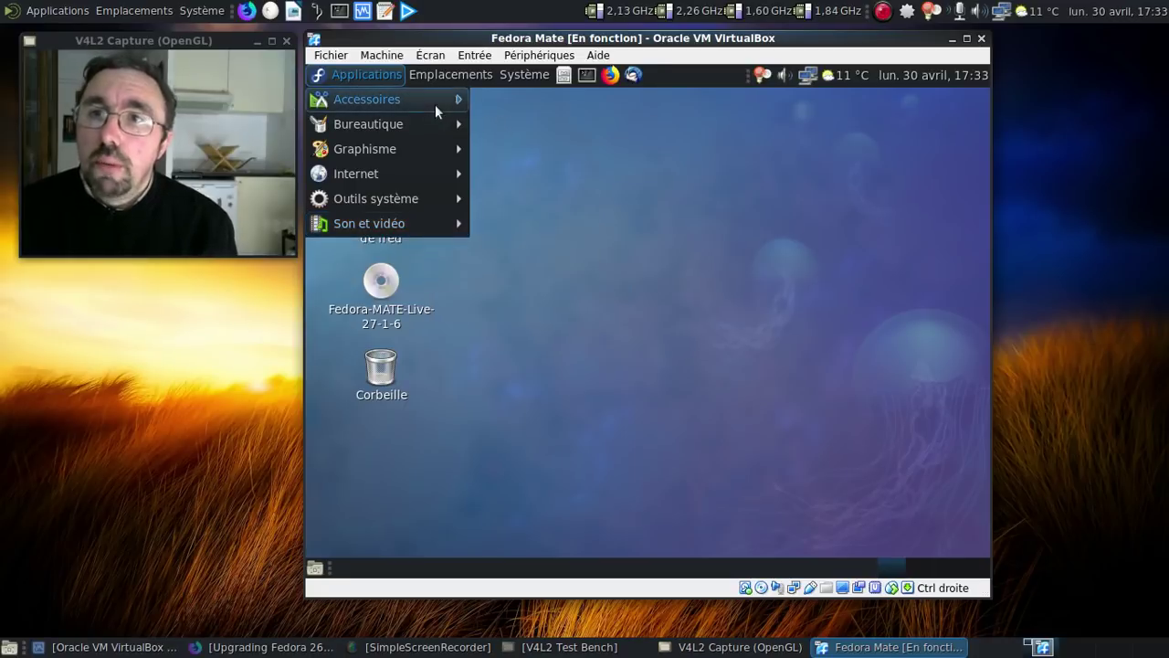
mouse_move(435, 107)
mouse_move(412, 152)
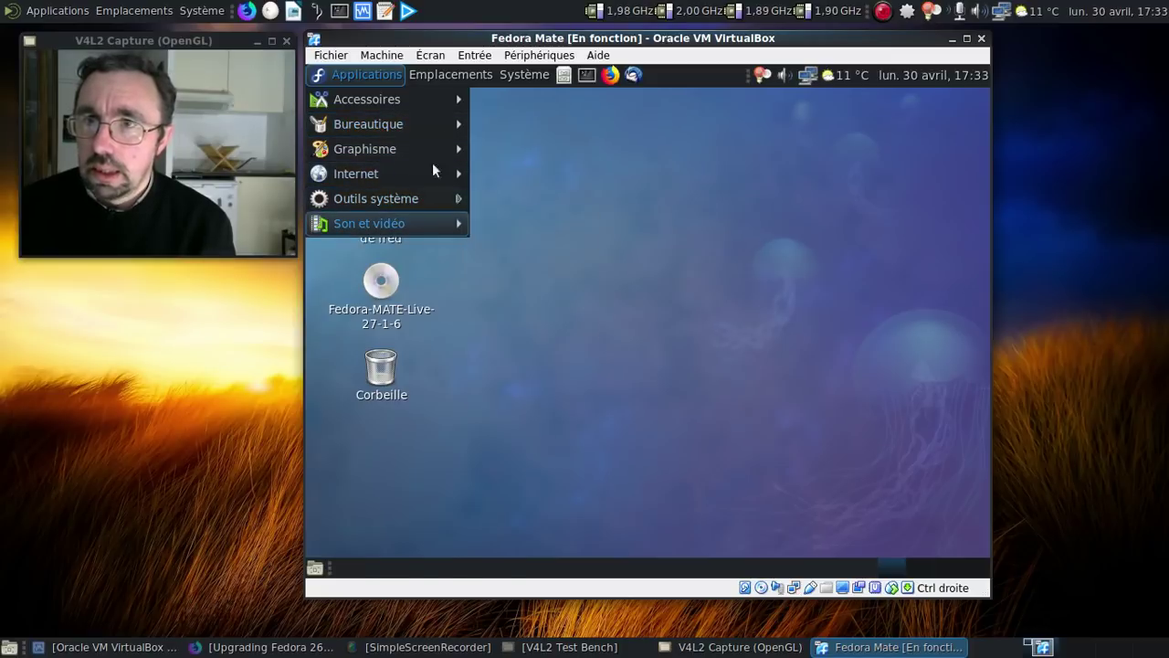
mouse_move(525, 75)
mouse_move(562, 97)
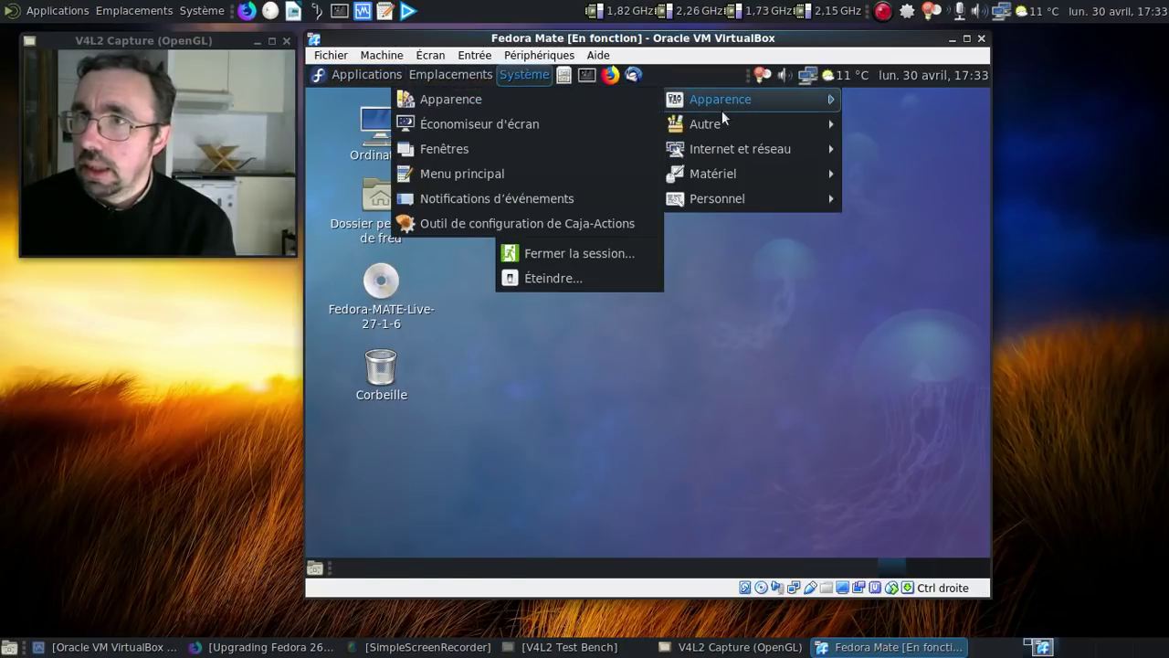
mouse_move(718, 135)
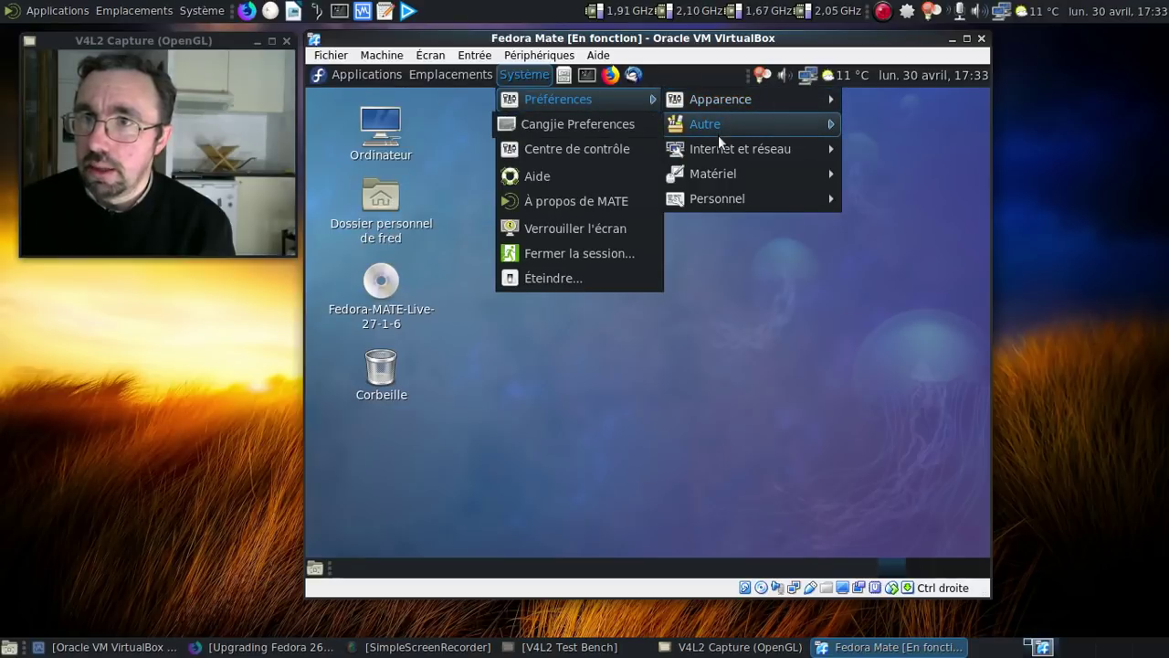
mouse_move(717, 170)
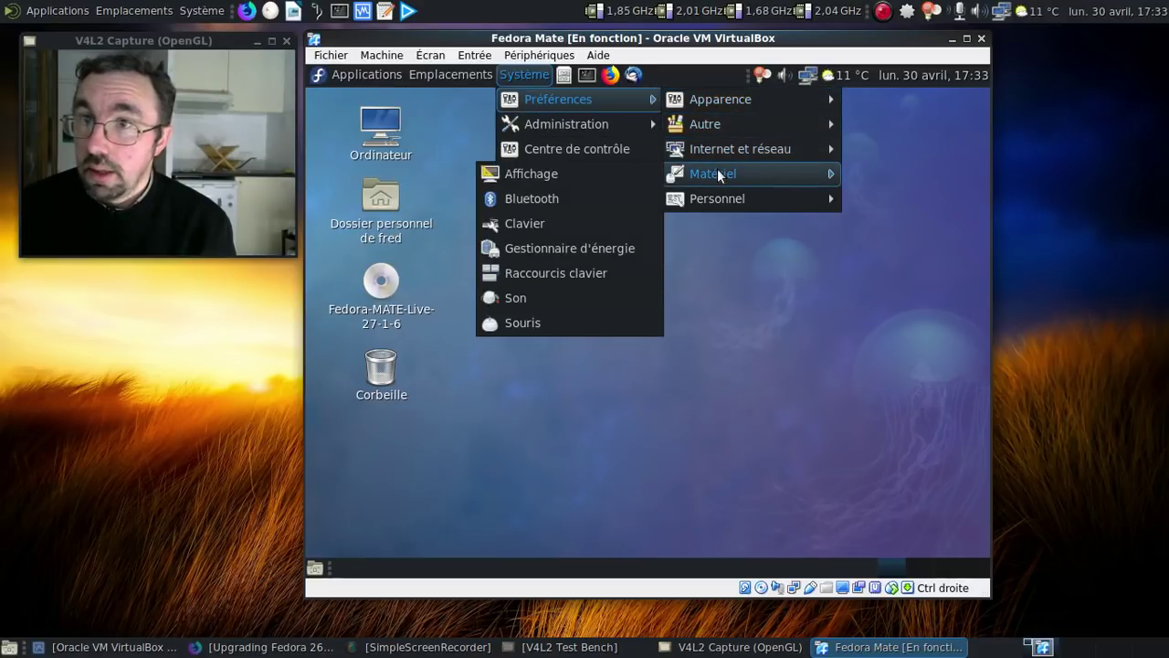
mouse_move(724, 200)
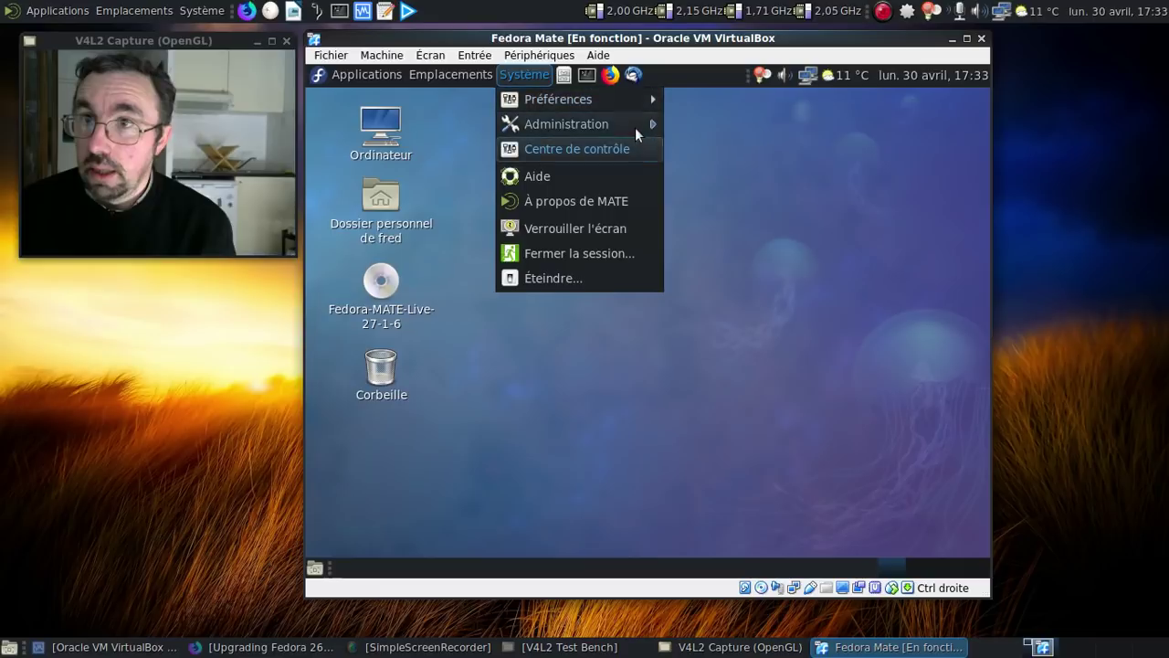
Step: Launch the dnfdragora software manager, show the virtual machine full screen and search package names for exaile
mouse_move(635, 127)
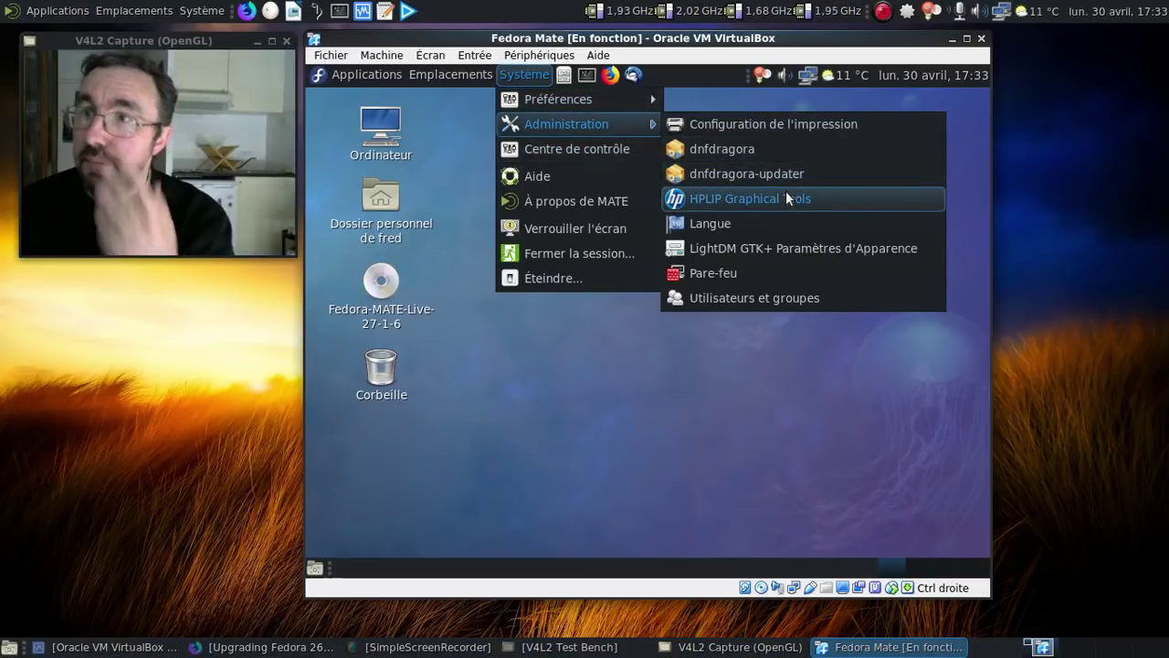
left_click(759, 152)
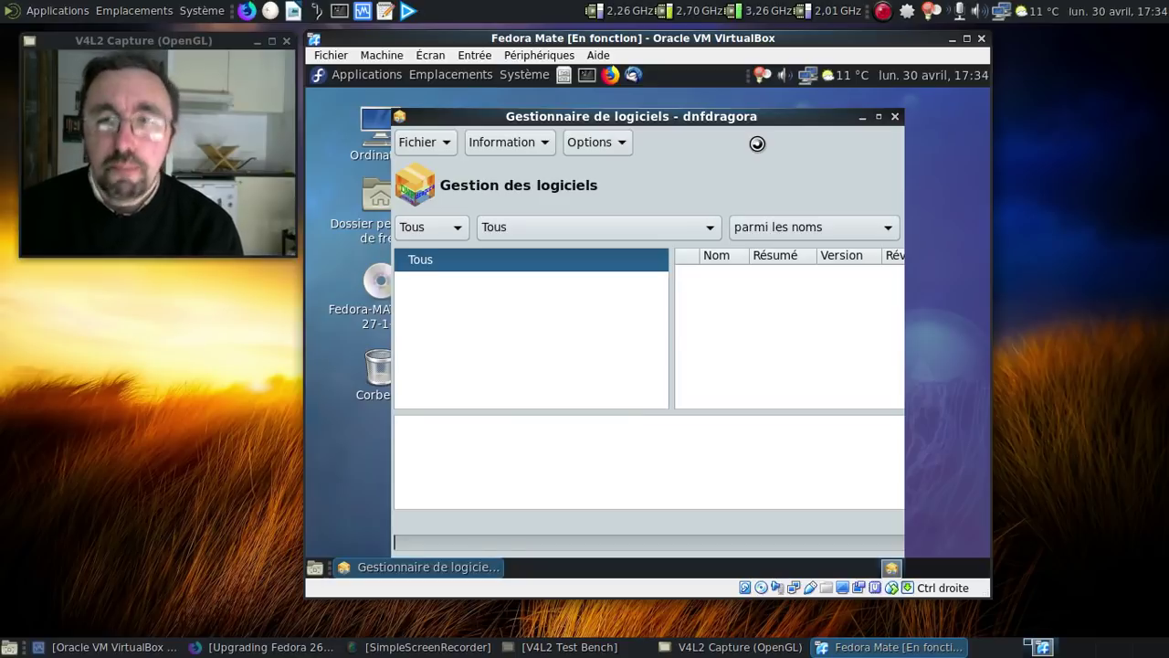
key("Control_R+f")
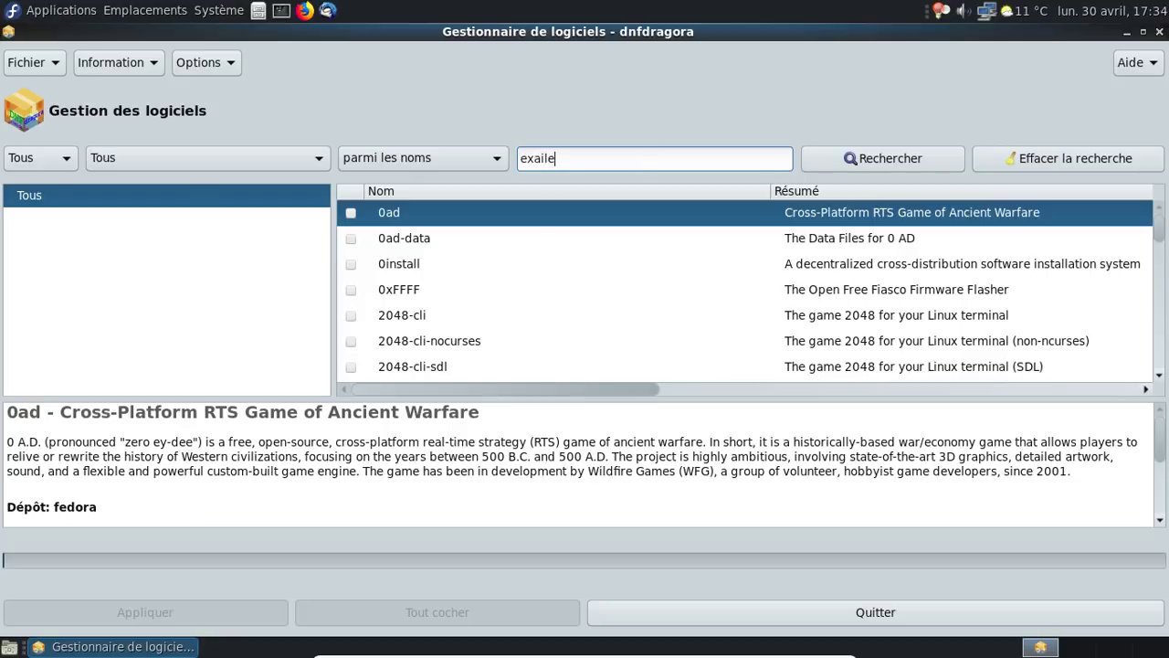
left_click(886, 157)
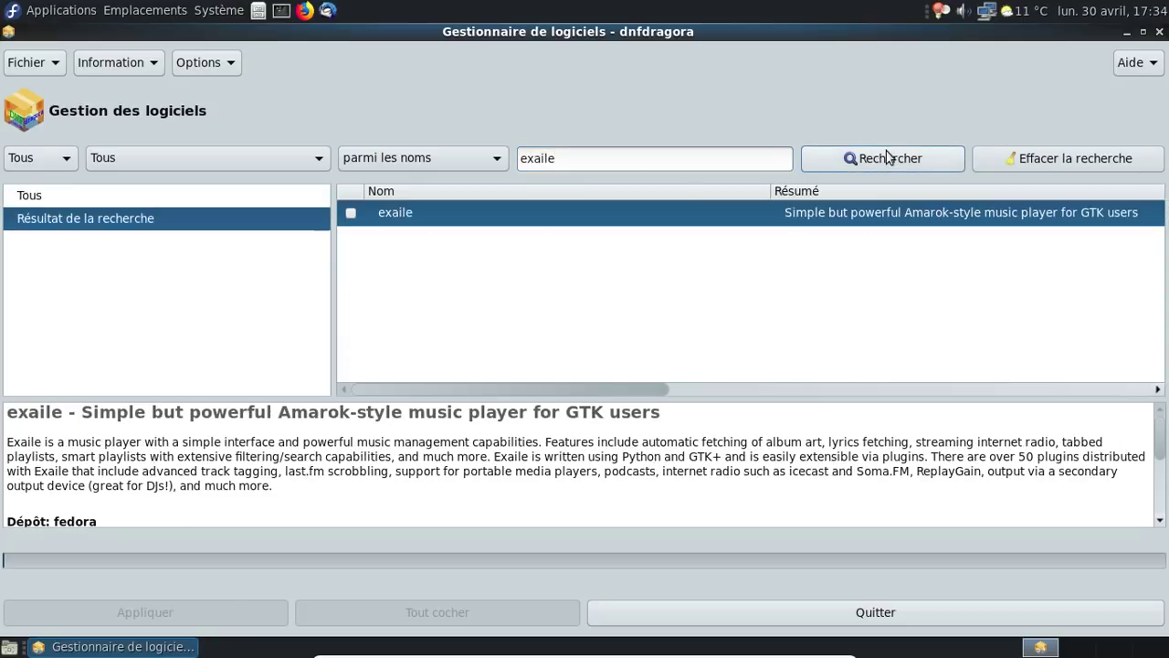
Step: Search package names for vlc and examine the version, revision and architecture of the vlc packages
left_click(686, 157)
double_click(686, 157)
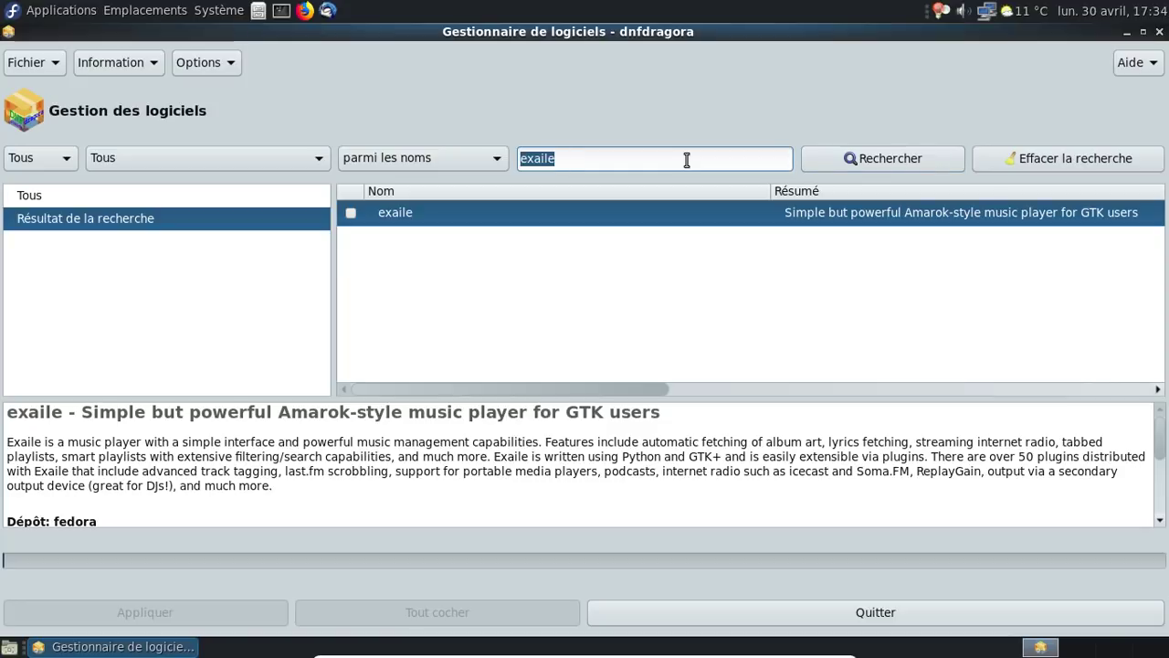
key("BackSpace")
left_click(825, 157)
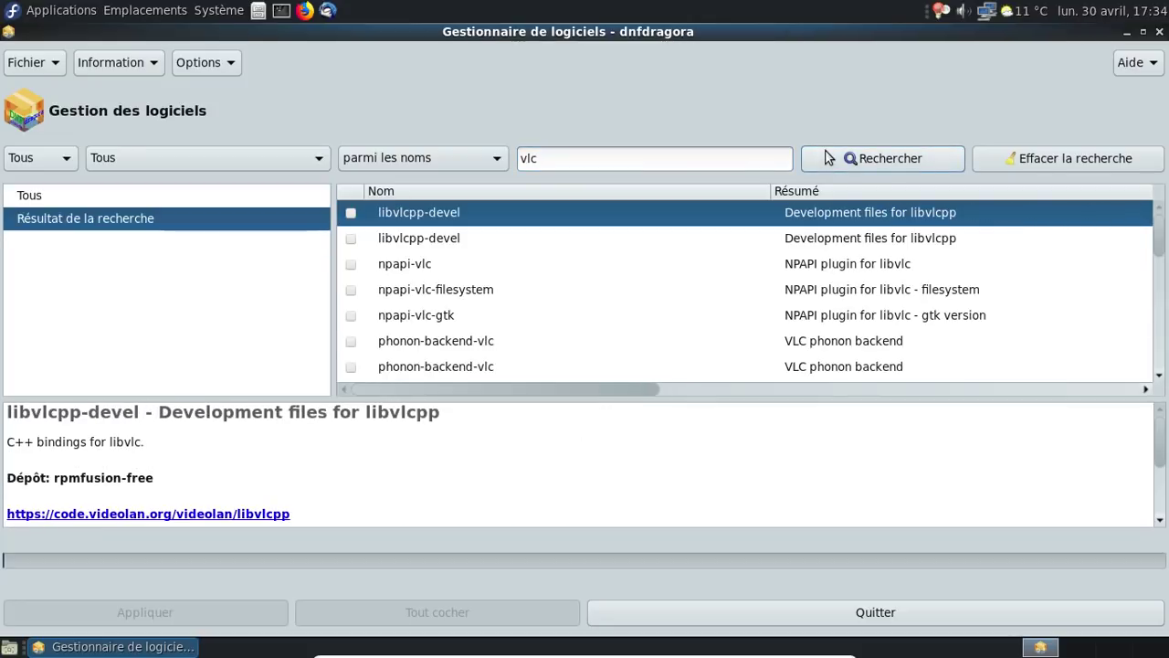
scroll(708, 262, "down", 3)
scroll(708, 262, "down", 2)
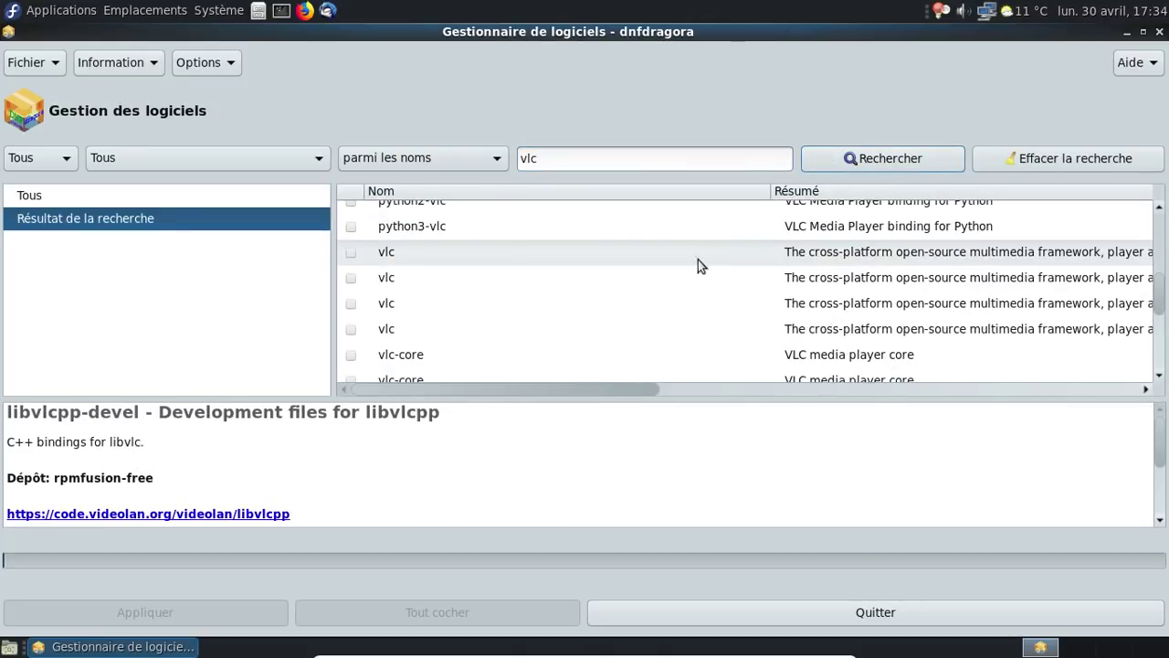
left_click_drag(591, 388, 1103, 381)
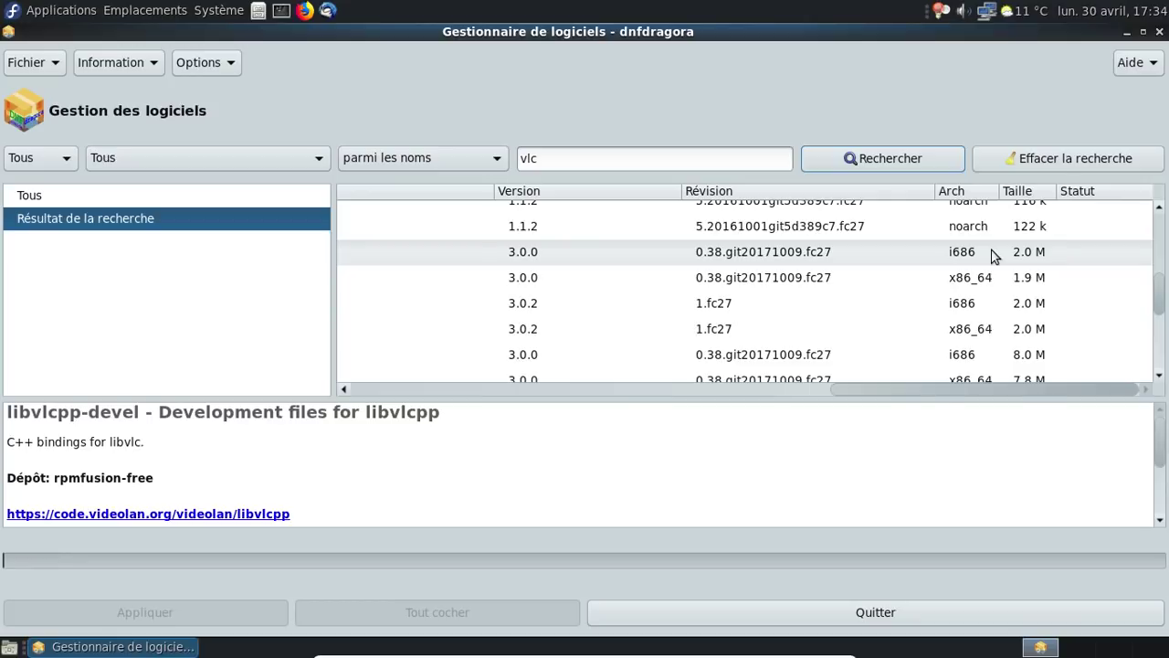
Step: Close dnfdragora and return the virtual machine from full screen to its window
left_click(1158, 34)
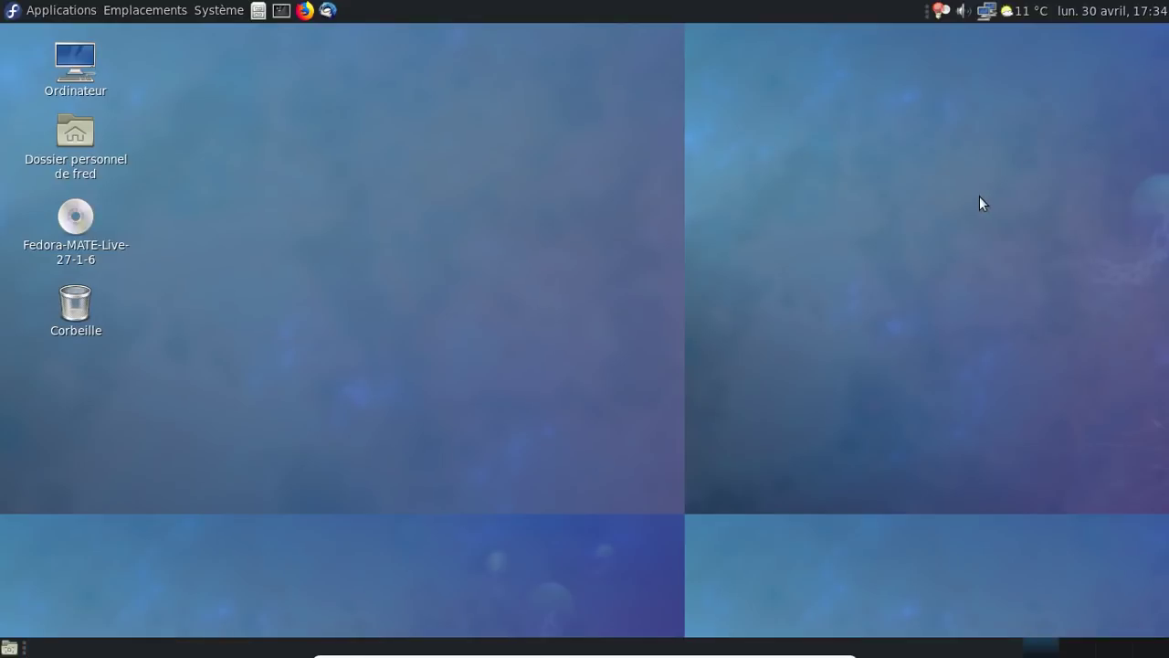
key("Control_R+f")
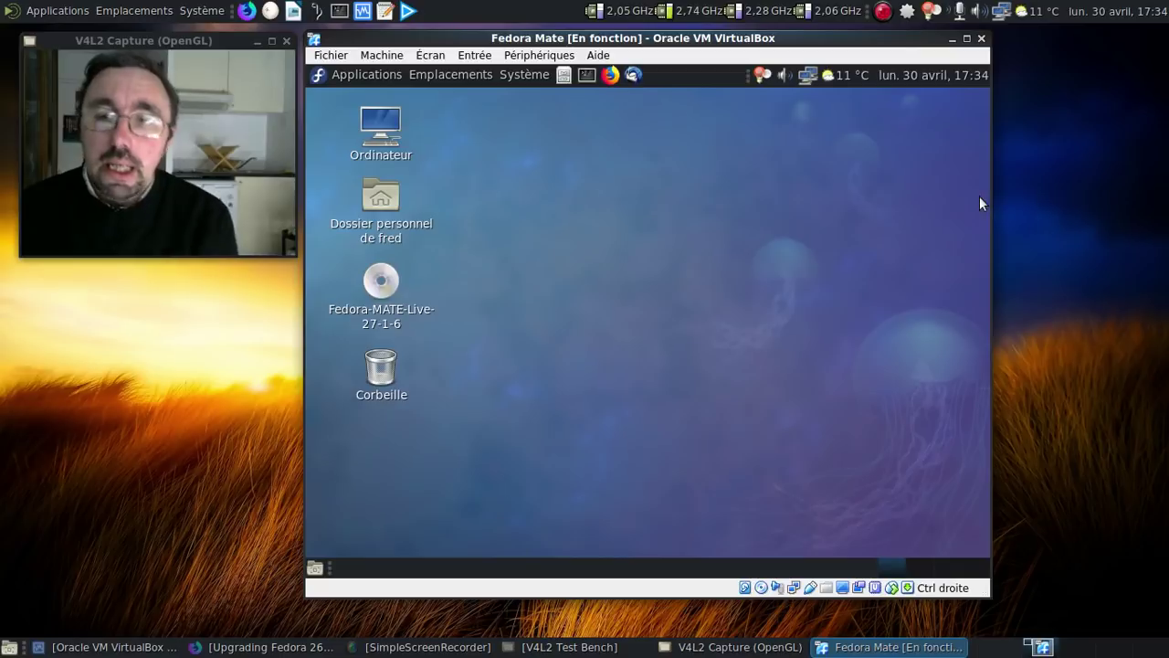
Step: Open a MATE terminal in the guest and check which sound and video applications are installed
left_click(587, 75)
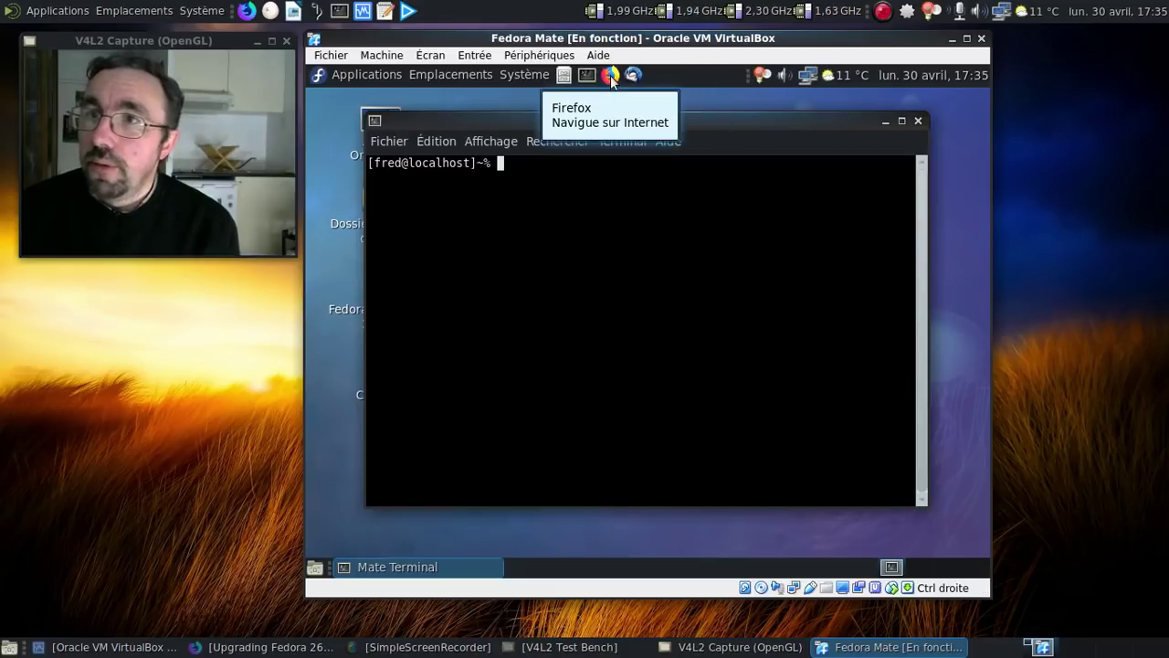
left_click(366, 76)
mouse_move(387, 227)
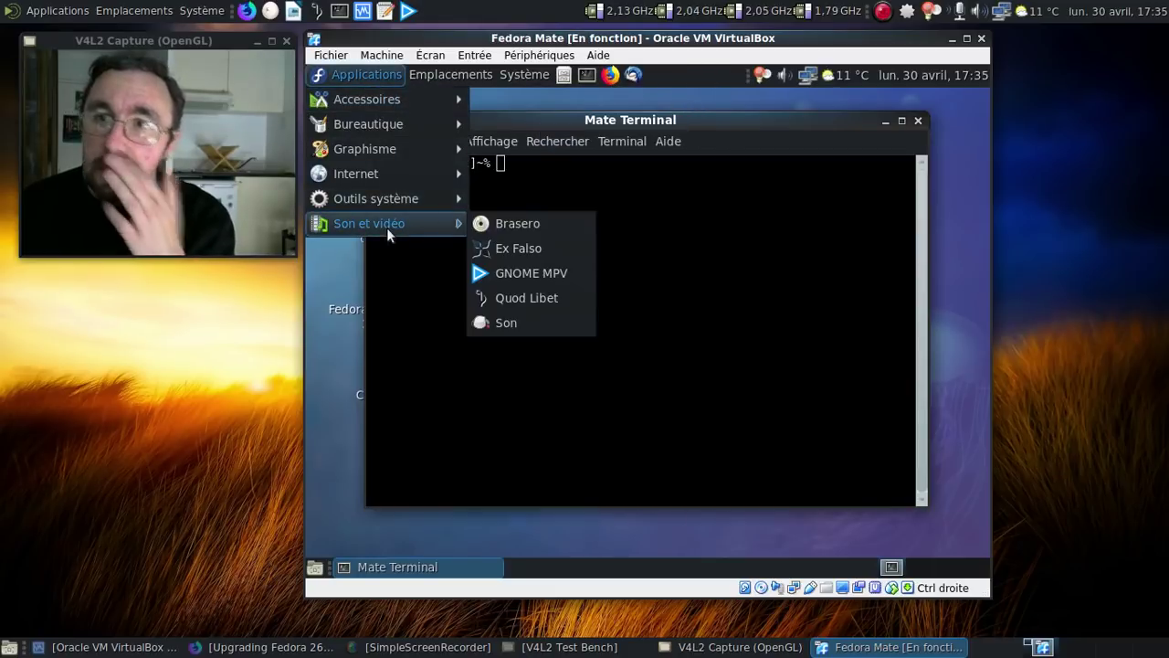
left_click(606, 184)
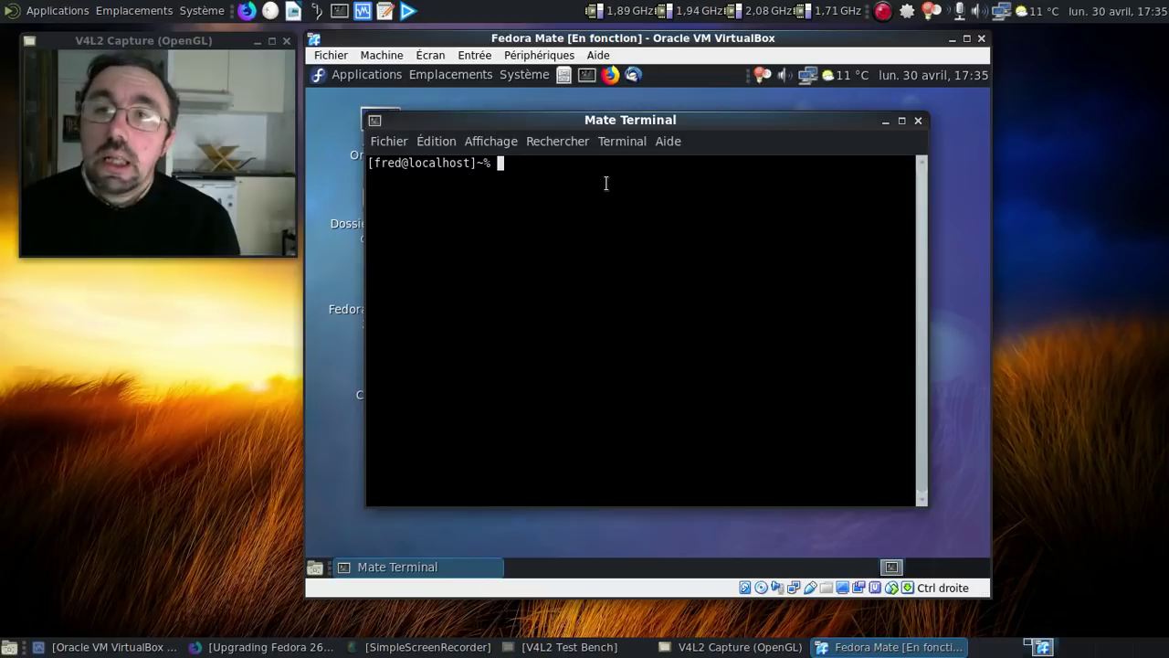
Step: Relaunch the dnfdragora software manager from the guest's administration tools
left_click(386, 77)
mouse_move(524, 75)
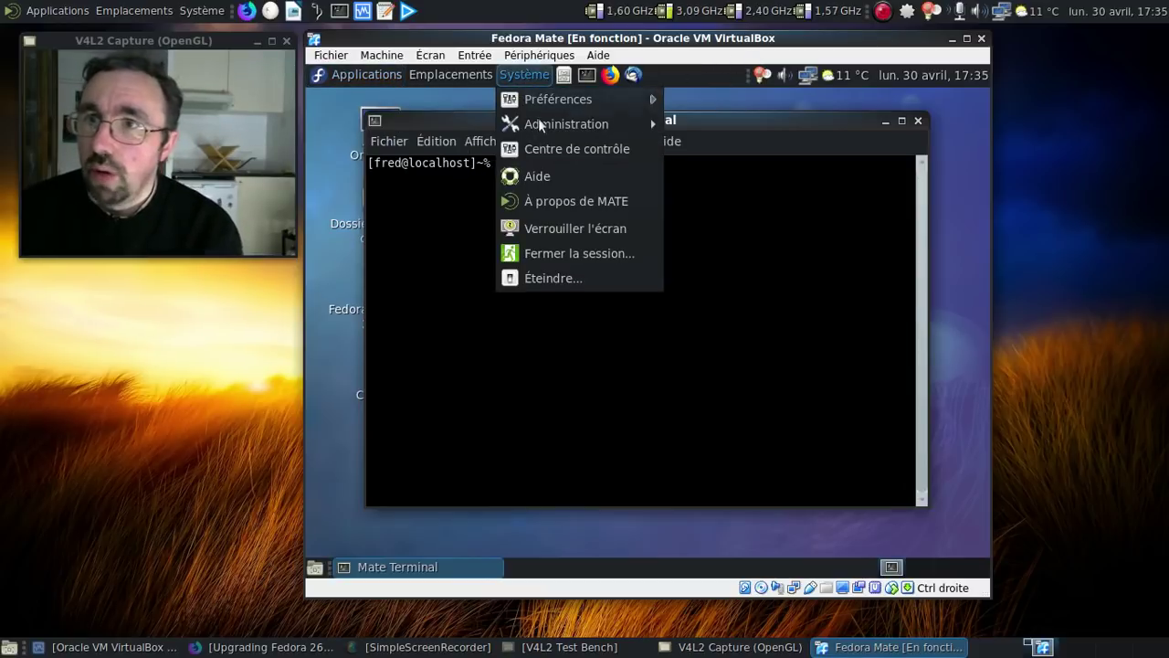
mouse_move(542, 122)
left_click(722, 153)
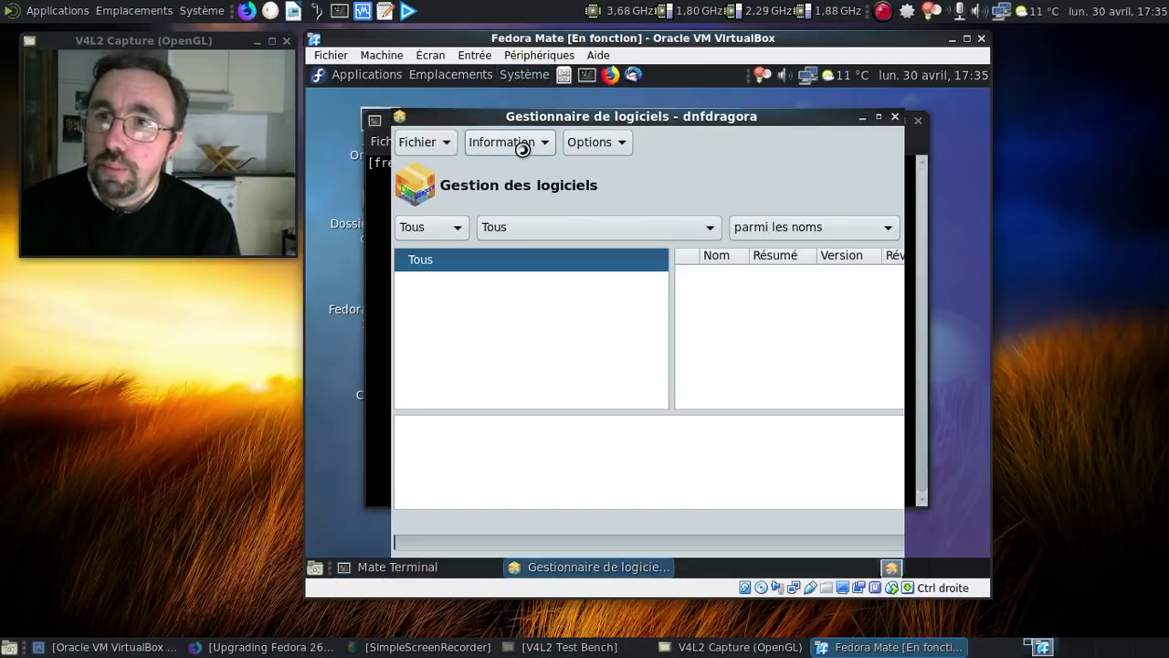
left_click(516, 142)
left_click(521, 145)
left_click(522, 146)
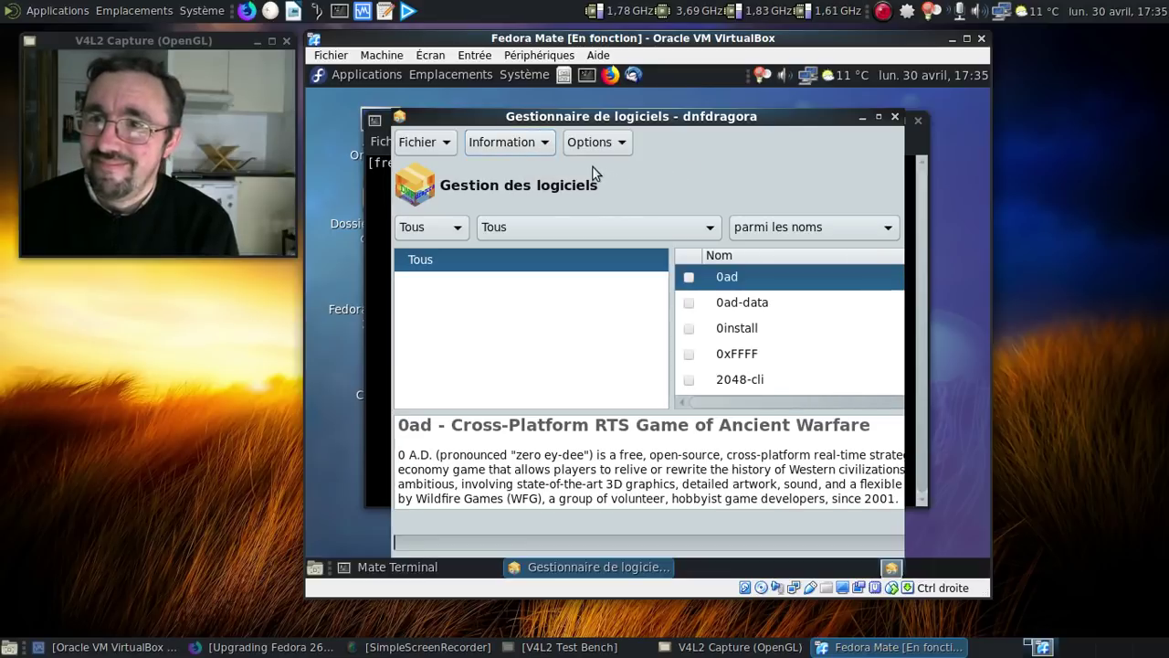
left_click(501, 145)
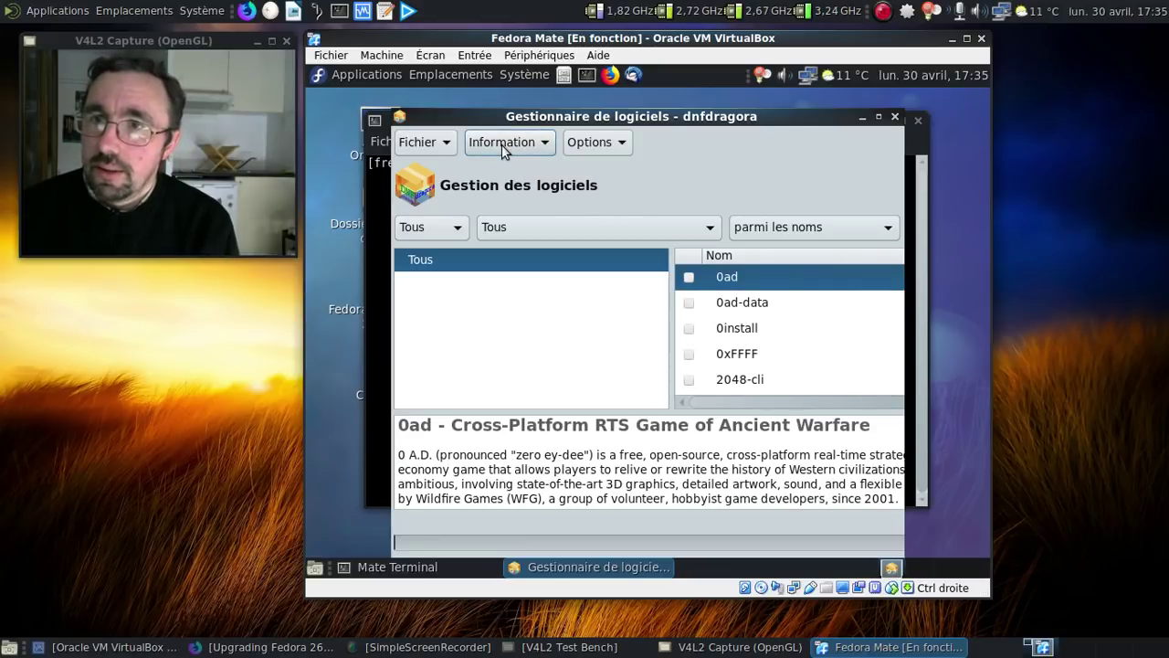
left_click(501, 144)
left_click(502, 151)
Step: Examine which repositories are enabled in dnfdragora's repository manager, from fedora to the rpmfusion and updates entries, and close dnfdragora
left_click(439, 148)
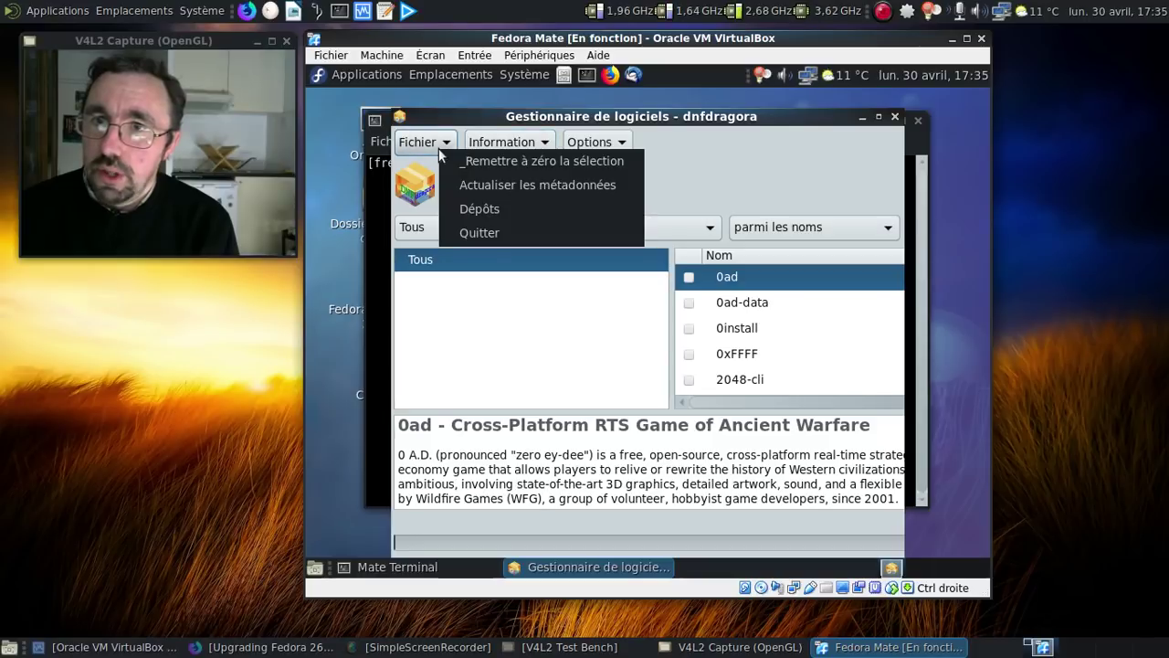
left_click(473, 207)
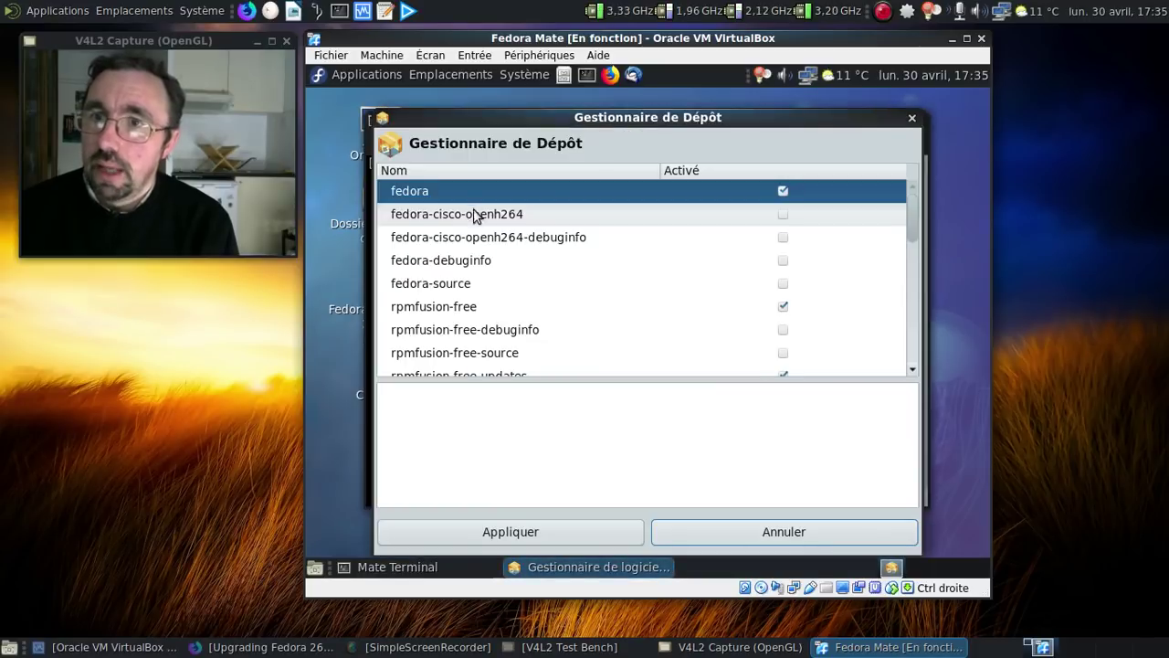
scroll(558, 219, "down", 2)
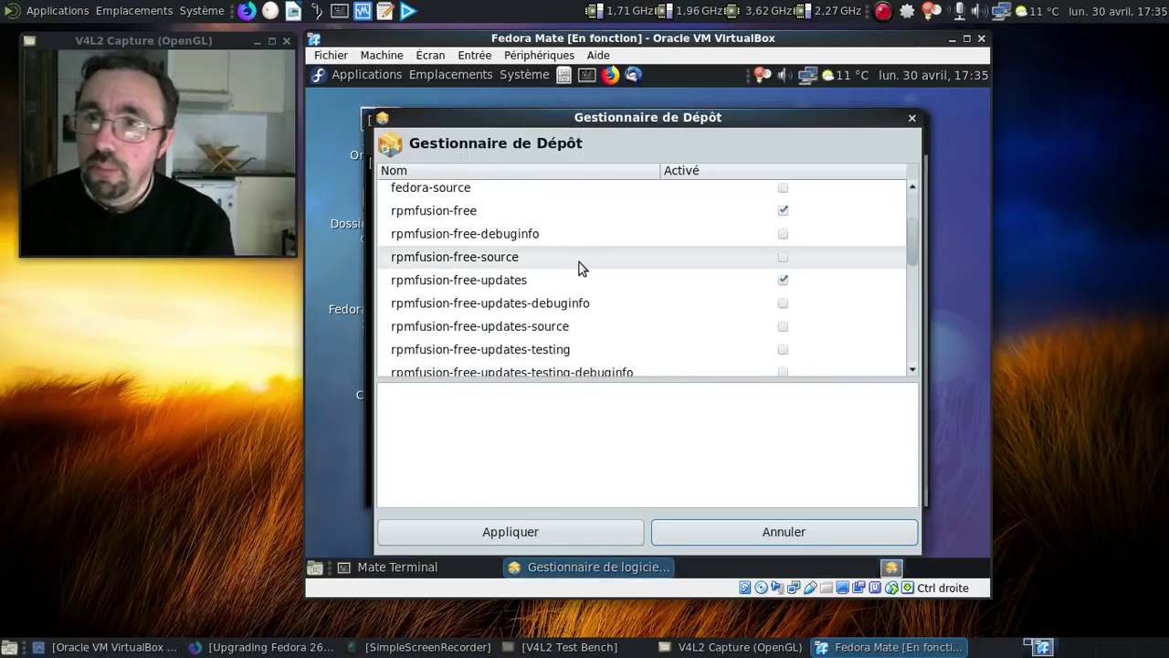
scroll(590, 302, "down", 5)
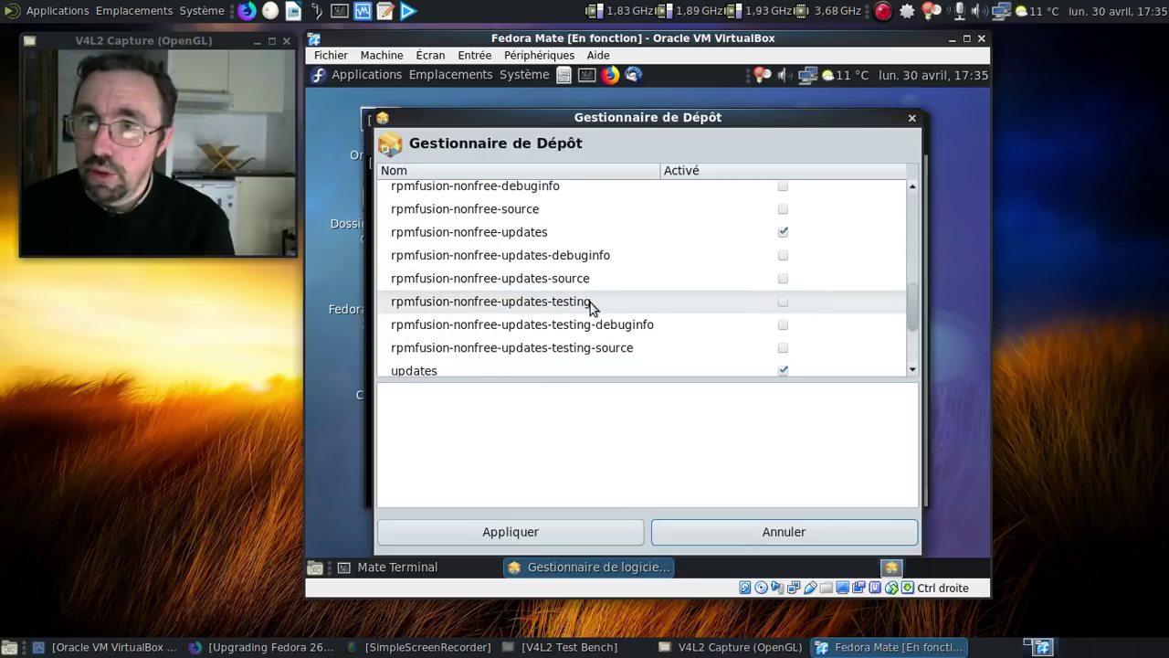
scroll(590, 302, "up", 8)
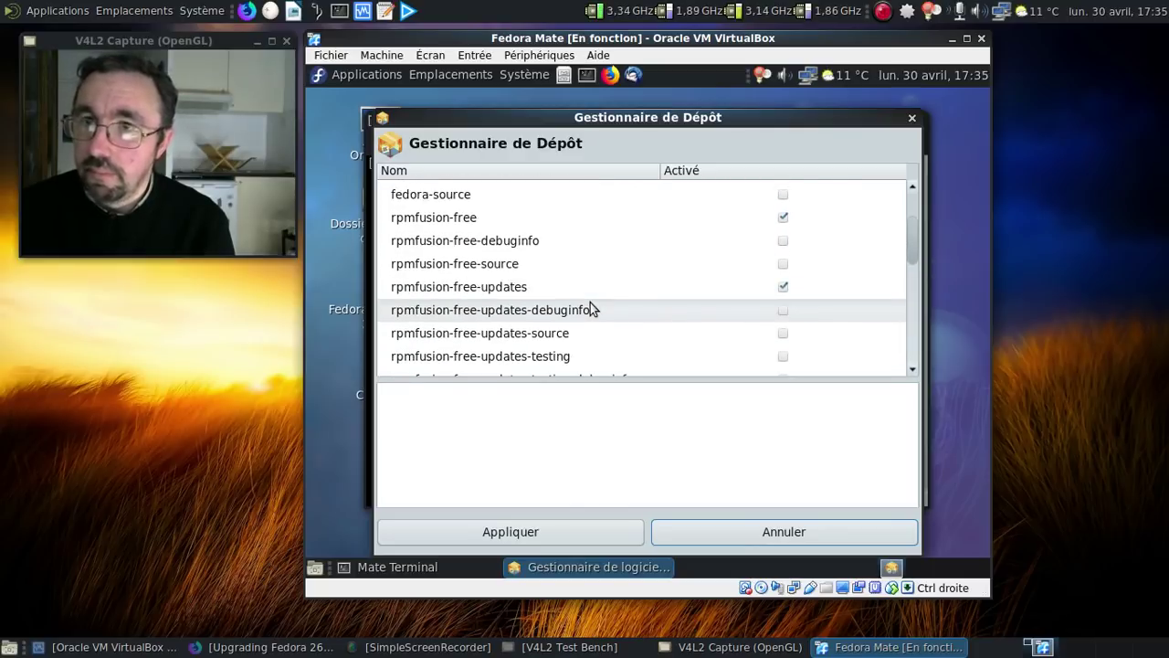
left_click(910, 117)
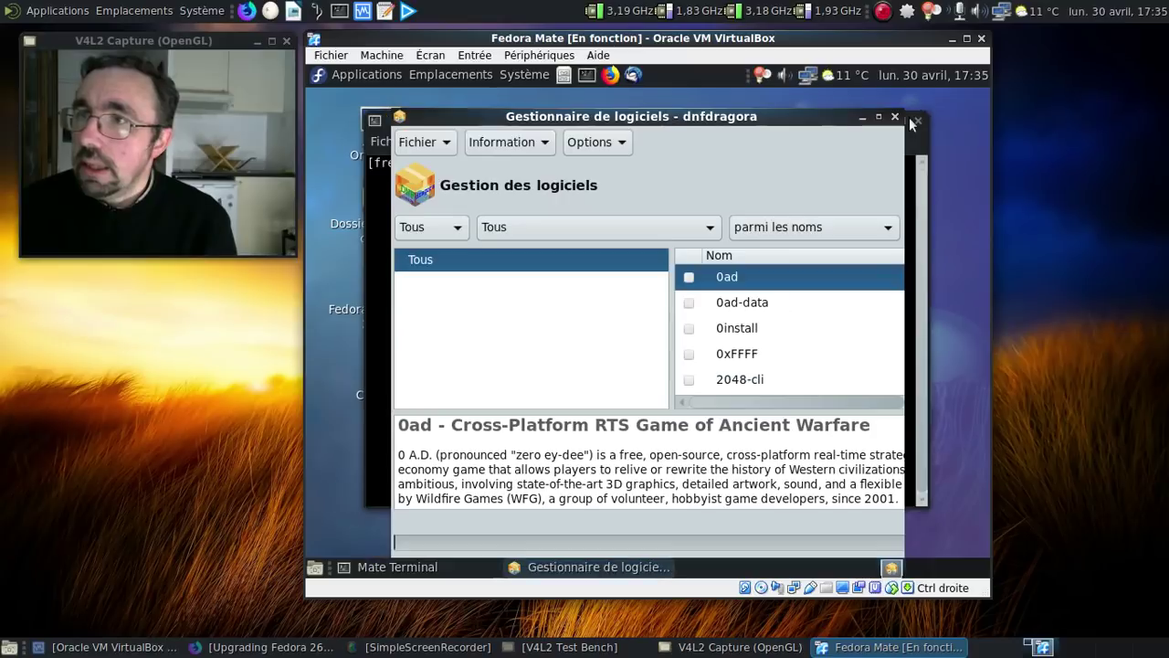
left_click(895, 118)
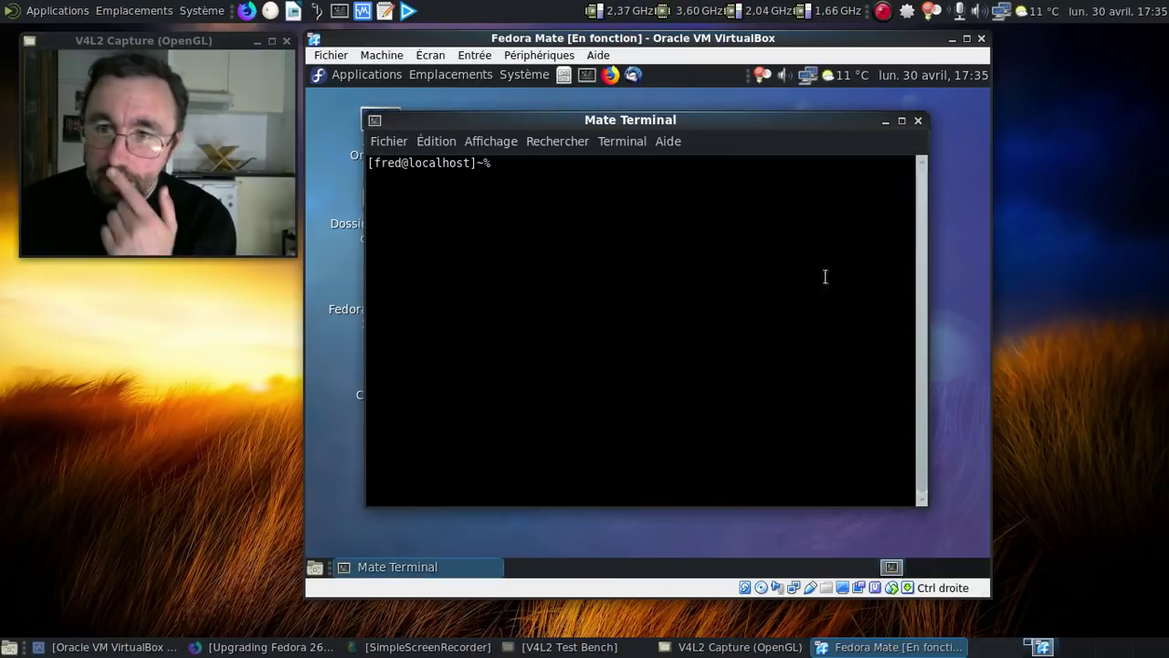
Step: Switch to Firefox and read the Fedora Magazine upgrade article's command-line section on updating the software first
left_click(228, 652)
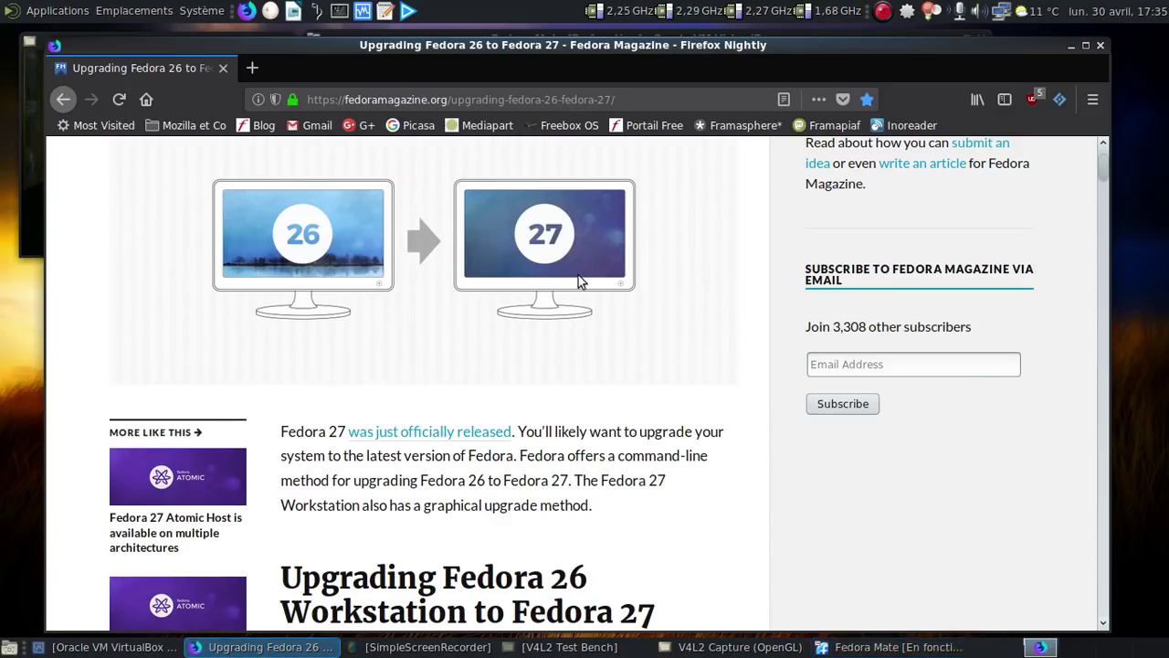
scroll(640, 329, "down", 5)
scroll(640, 329, "down", 10)
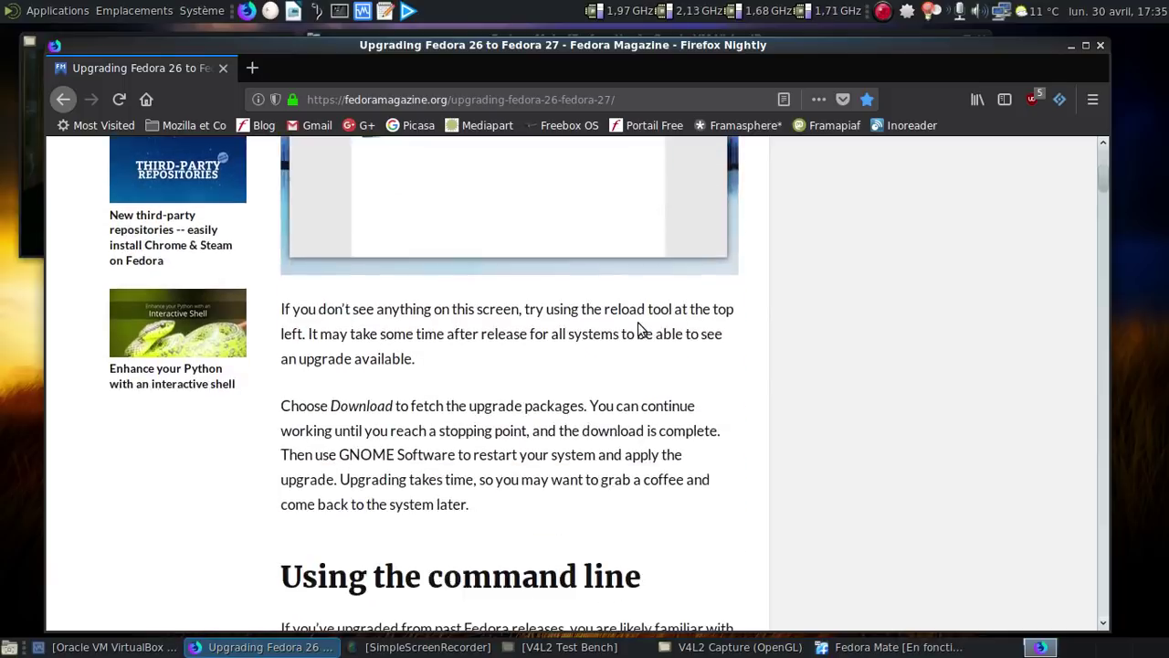
scroll(640, 329, "down", 5)
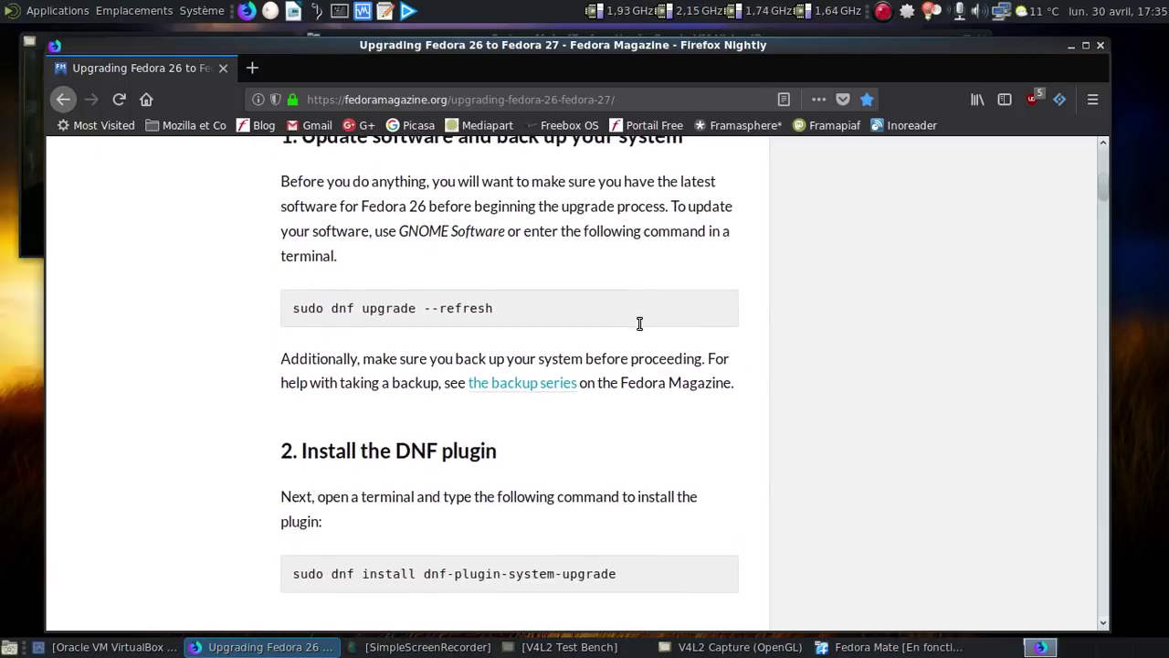
scroll(639, 325, "up", 4)
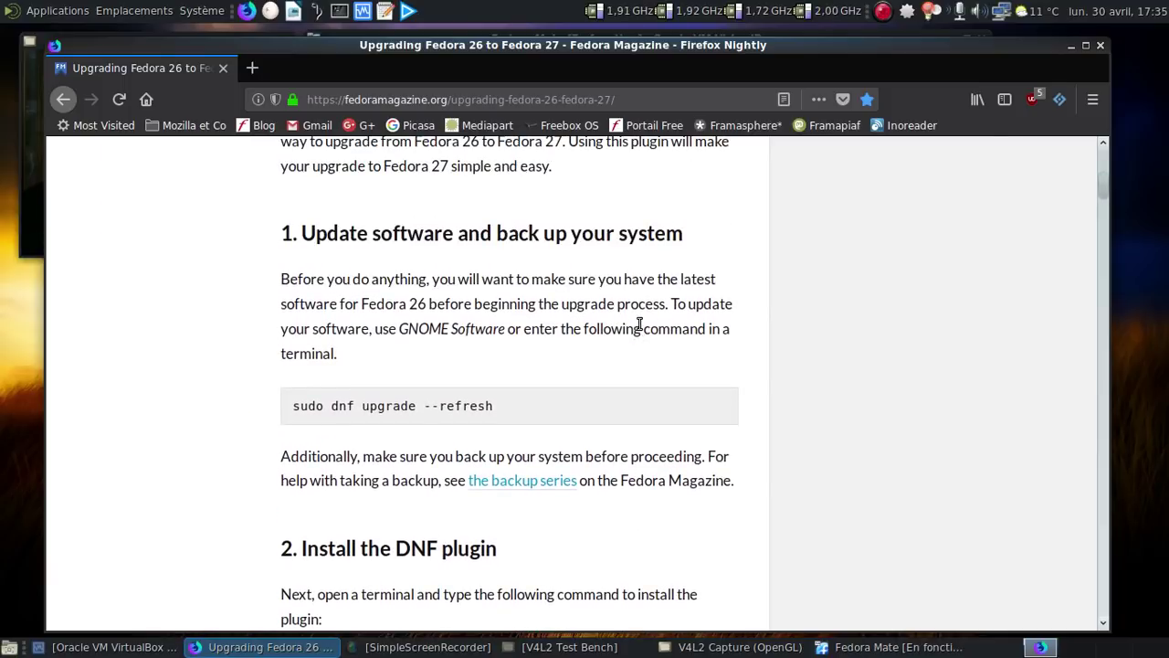
Step: Run sudo dnf upgrade --refresh in the virtual machine's terminal, enter the account password, and clear the terminal
key("alt+Tab")
type("sud")
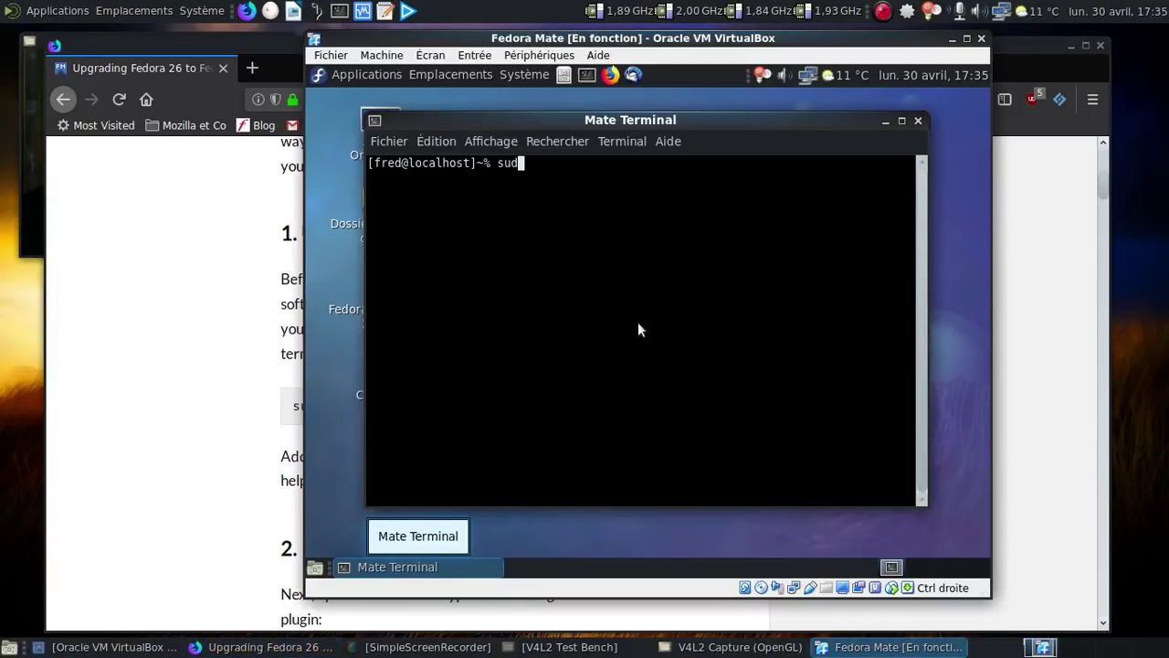
type("o dnf")
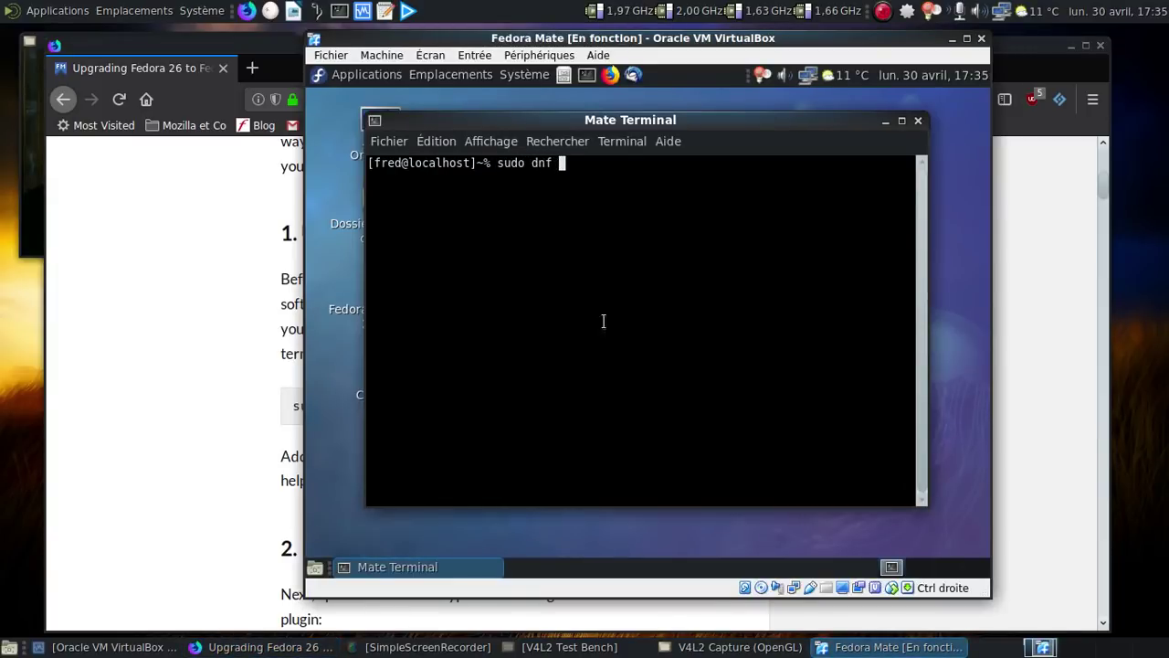
key("alt+Tab")
key("alt+Tab")
type("uip")
type("pgrade --re")
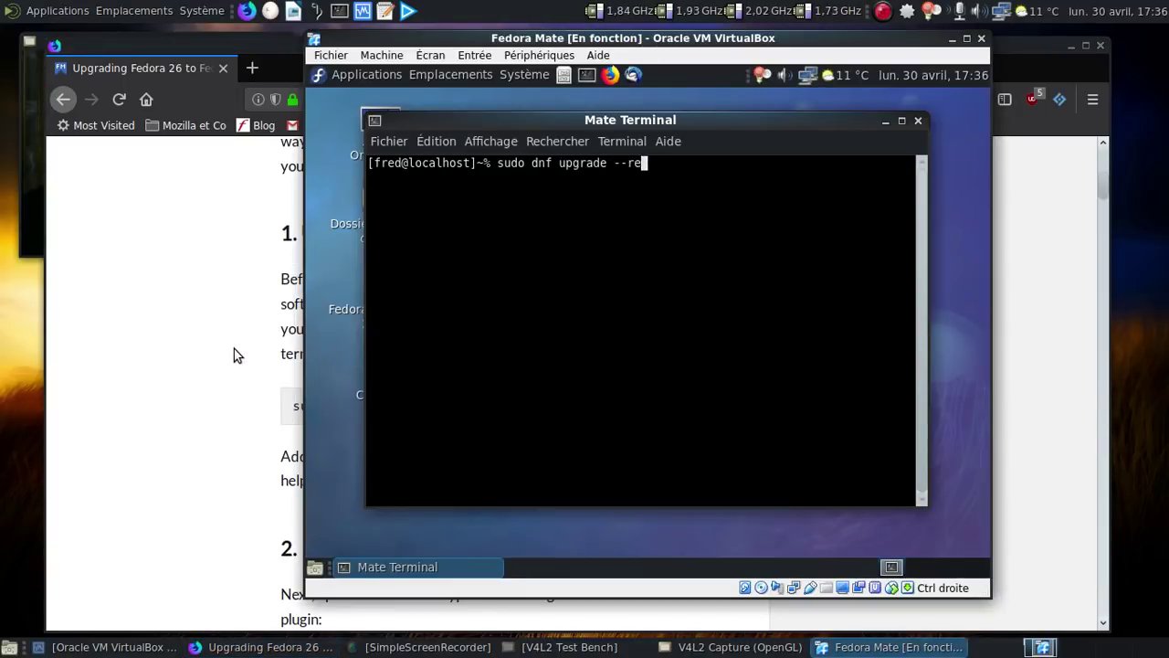
type("freshh")
key("BackSpace")
key("BackSpace")
type("h")
key("Return")
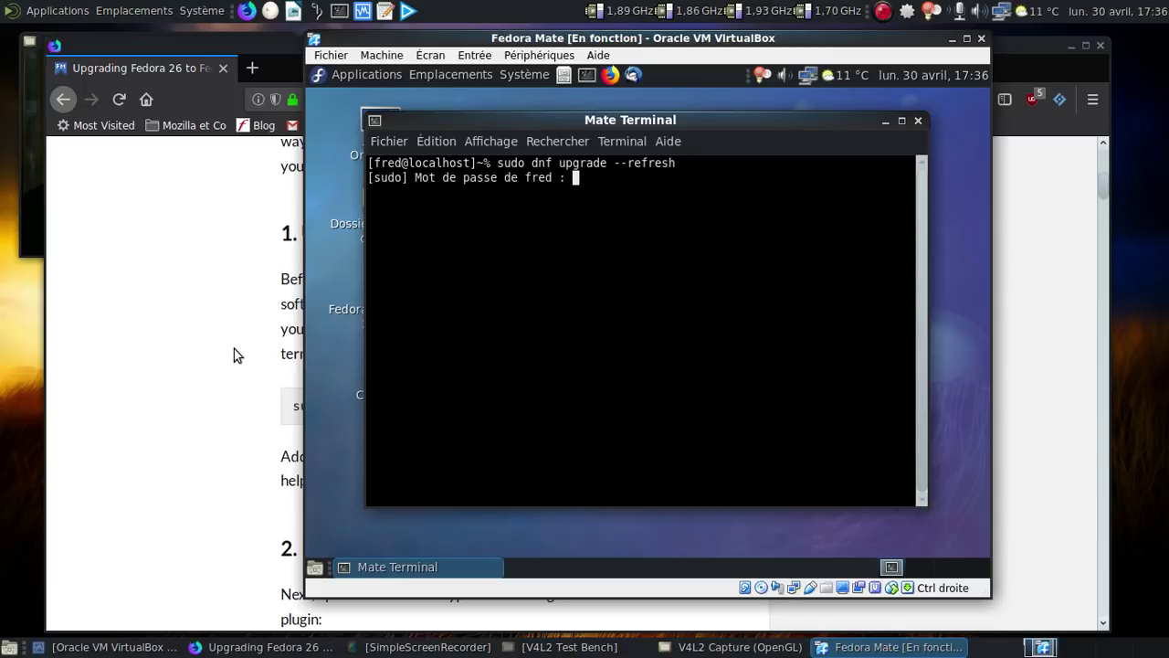
key("Return")
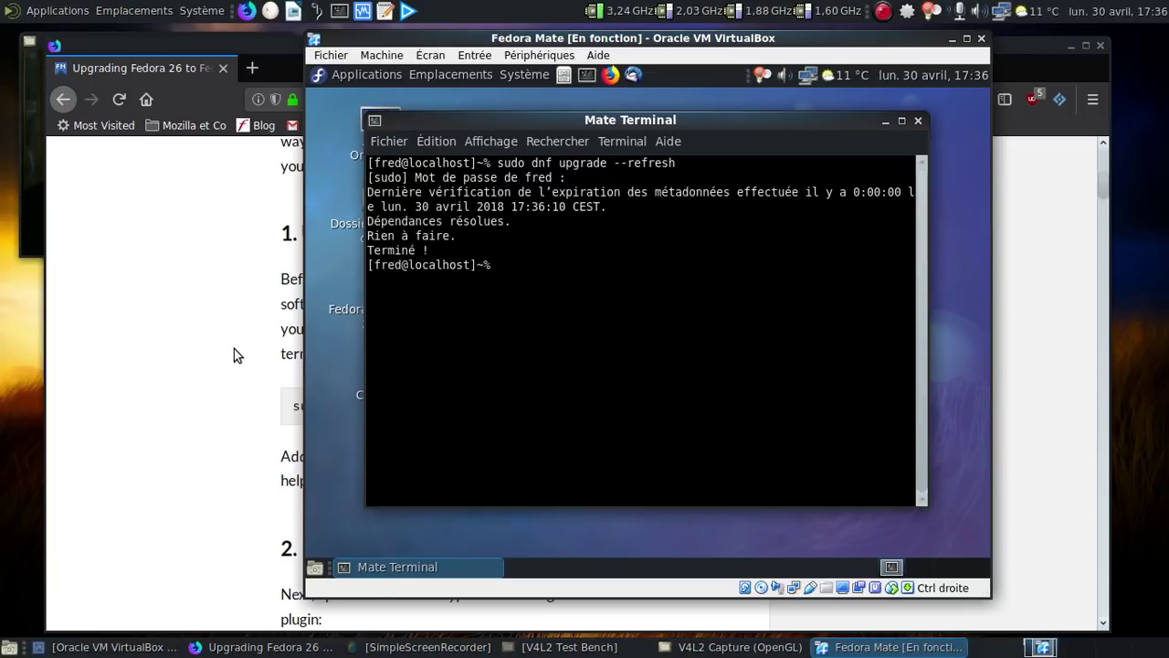
key("ctrl+l")
Step: Look up the DNF plugin installation command in the Fedora Magazine article
key("alt+Tab")
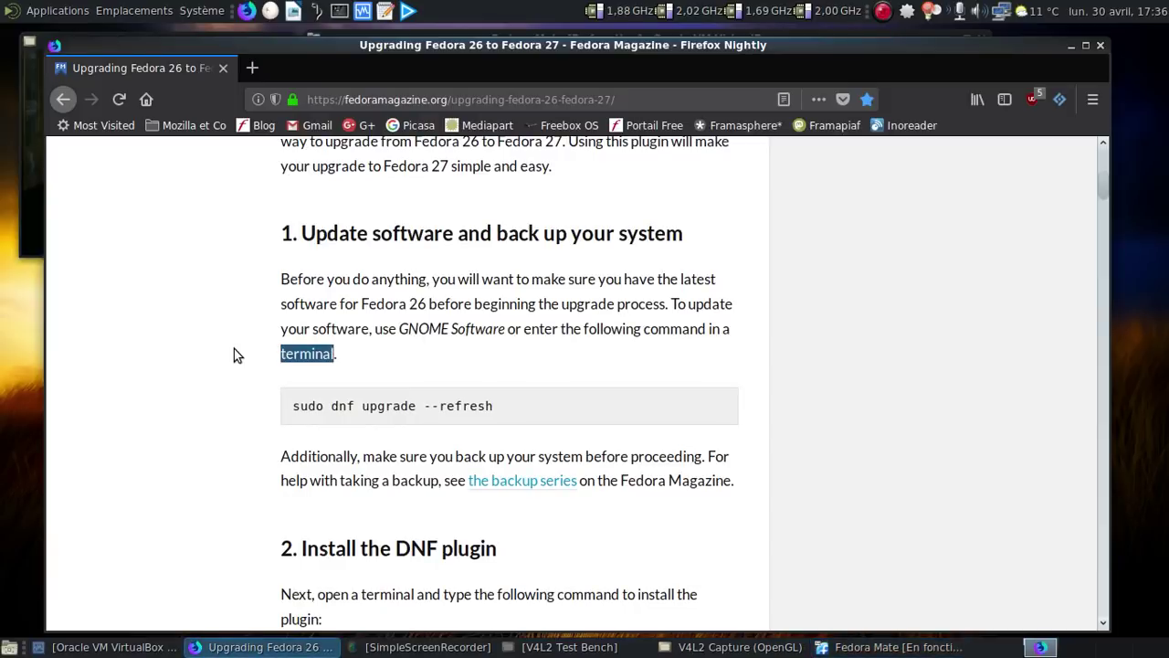
left_click(234, 348)
scroll(234, 348, "down", 1)
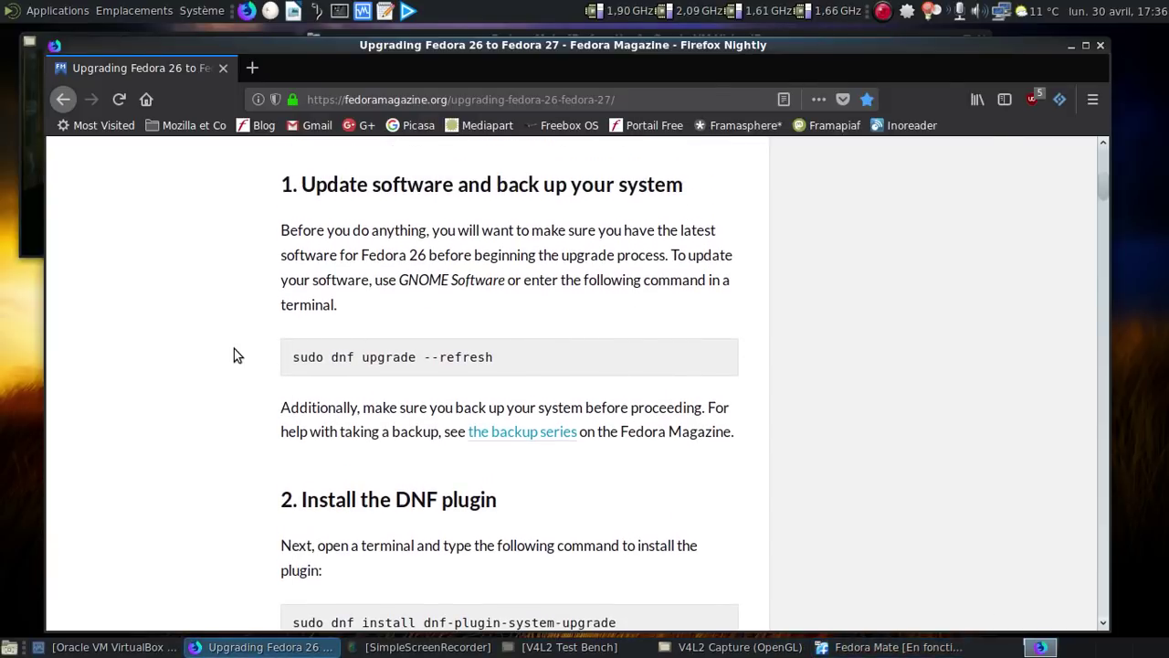
Step: Try to install the upgrade plugin in the guest terminal with sudo dnf install dnfplugin-system-upgrade
key("alt+Tab")
type("sudo dnf upgrade --refresh")
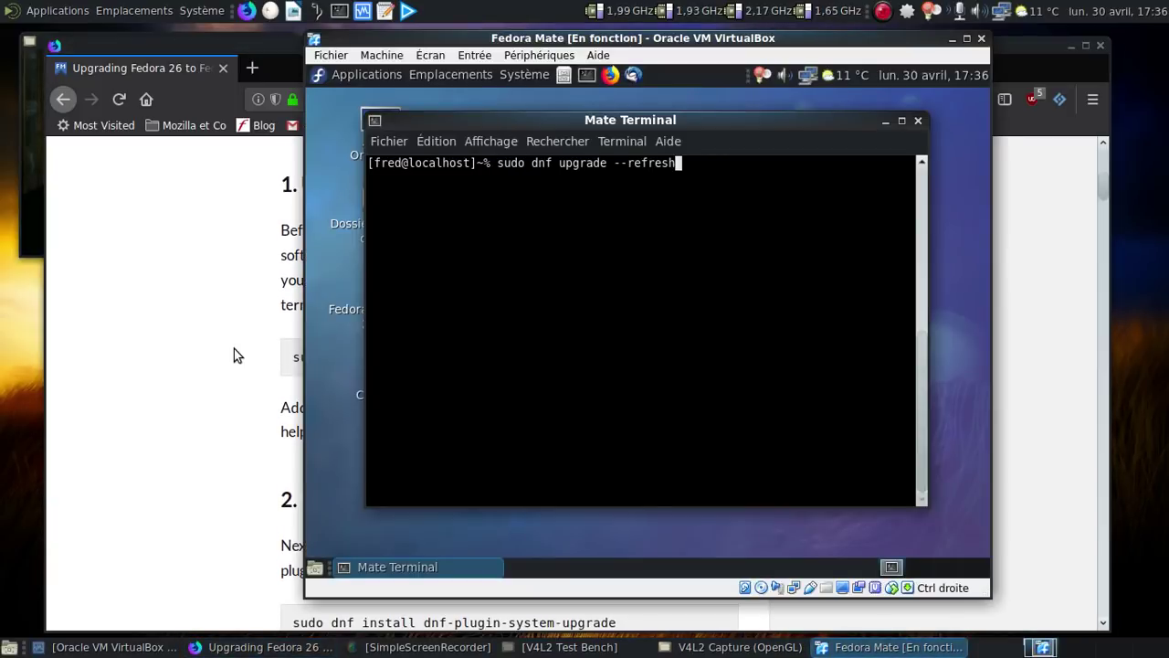
key("BackSpace")
key("BackSpace")
key("BackSpace")
key("BackSpace")
key("BackSpace")
key("BackSpace")
key("BackSpace")
key("BackSpace")
key("BackSpace")
key("BackSpace")
key("BackSpace")
key("BackSpace")
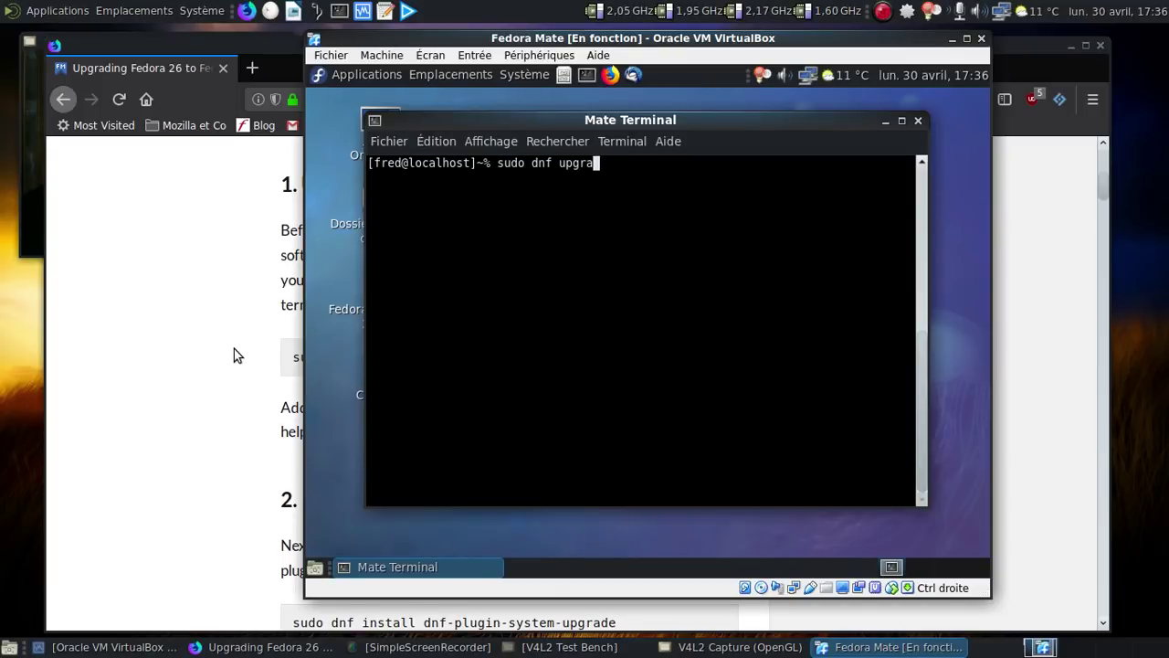
key("BackSpace")
key("BackSpace")
key("BackSpace")
key("BackSpace")
key("BackSpace")
type("iu")
key("BackSpace")
type("nstall dnf")
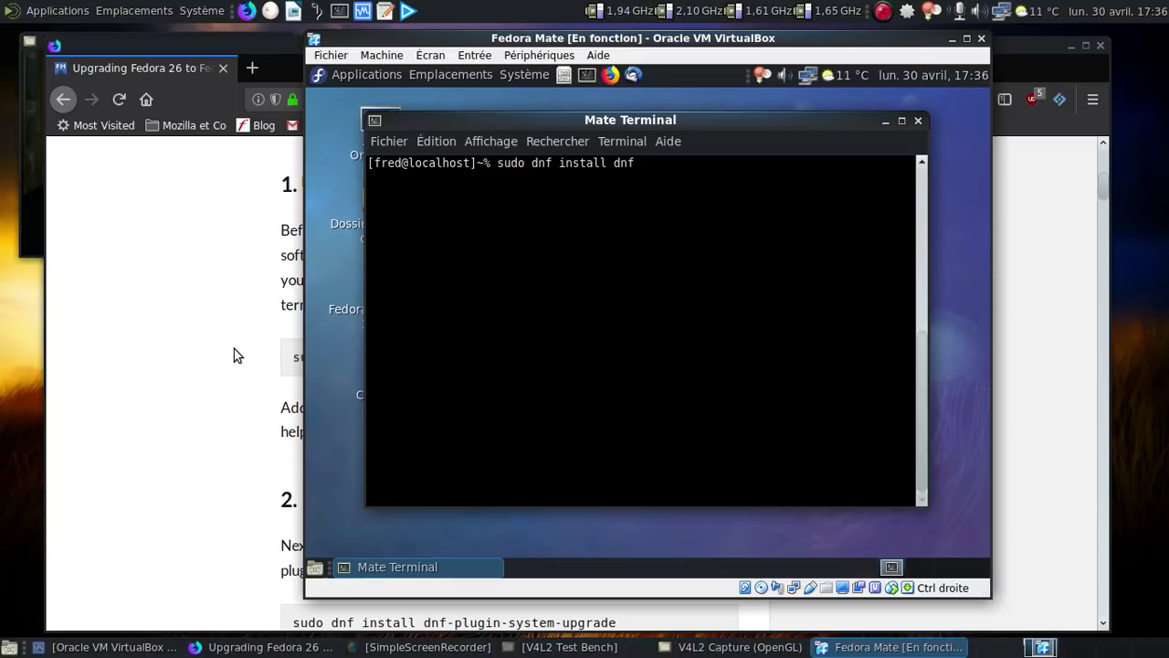
type("plugin-s")
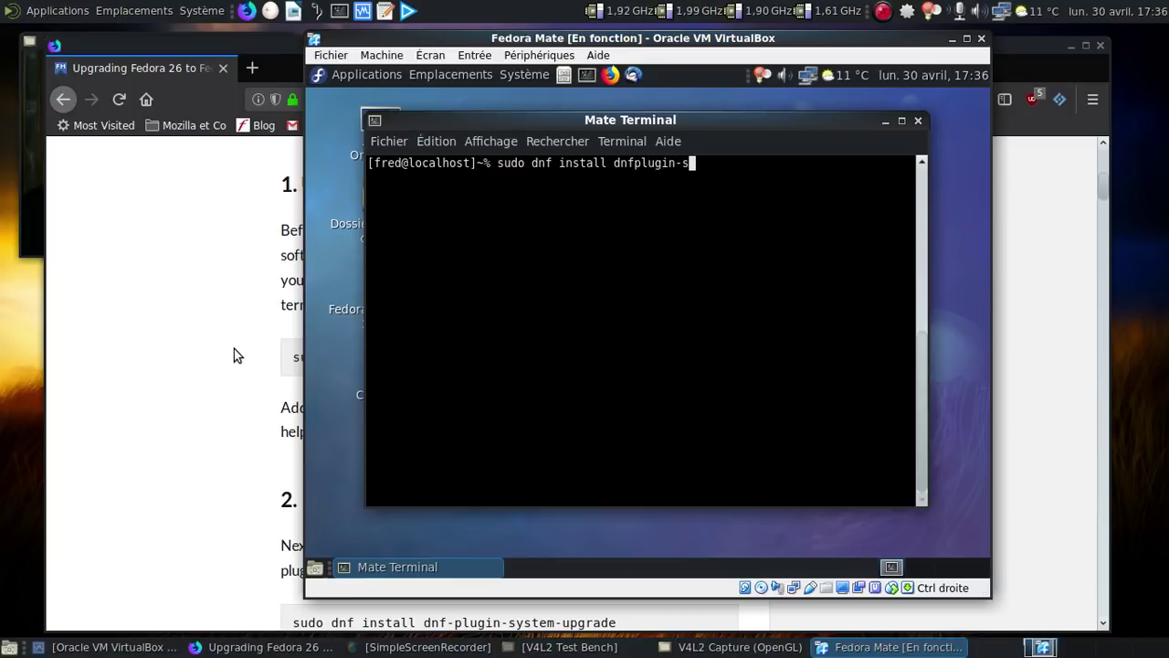
type("ystem-upgrade")
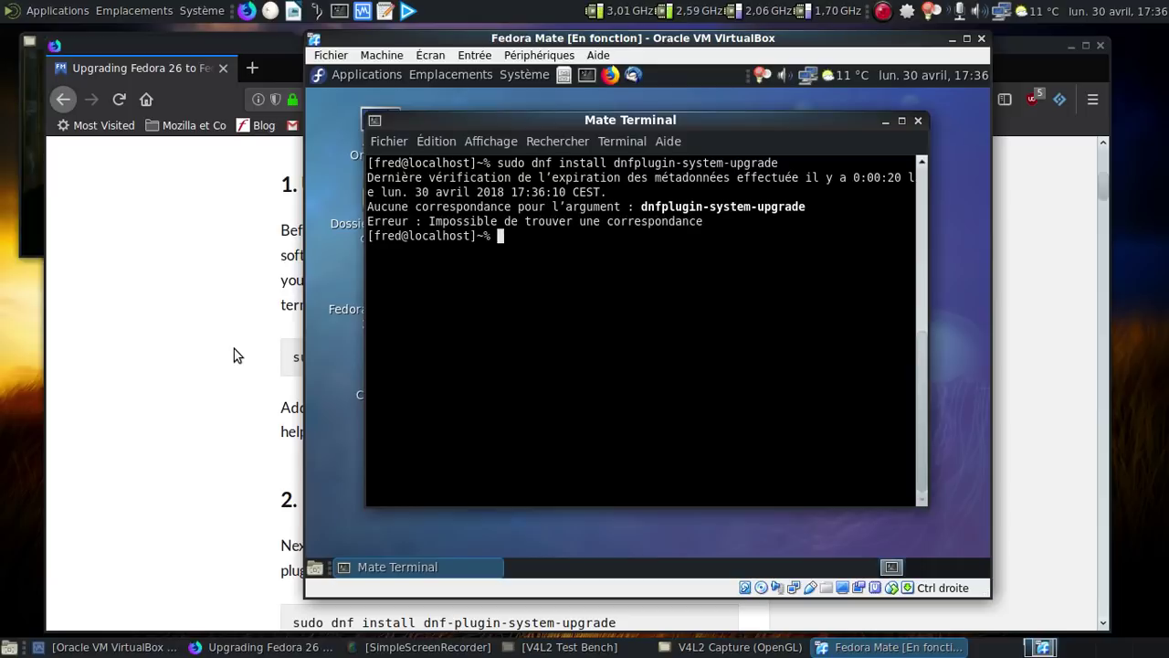
Step: Correct the package name to dnf-plugin-system-upgrade in the last command, run it and accept the installation
key("Up")
key("Left")
key("Left")
key("Left")
key("Left")
key("Left")
key("Left")
key("Left")
key("Left")
key("Left")
key("Left")
key("Left")
key("Left")
key("Left")
key("Left")
key("Left")
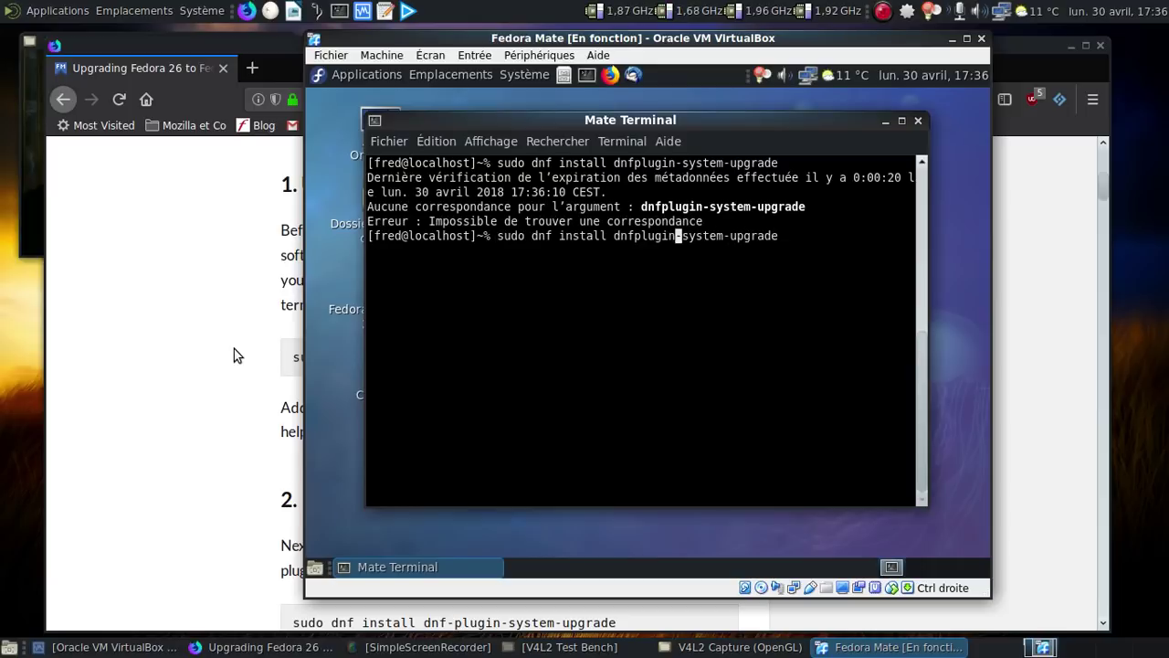
key("Left")
key("Left")
key("Left")
key("Left")
key("Left")
key("Left")
type("-")
key("Return")
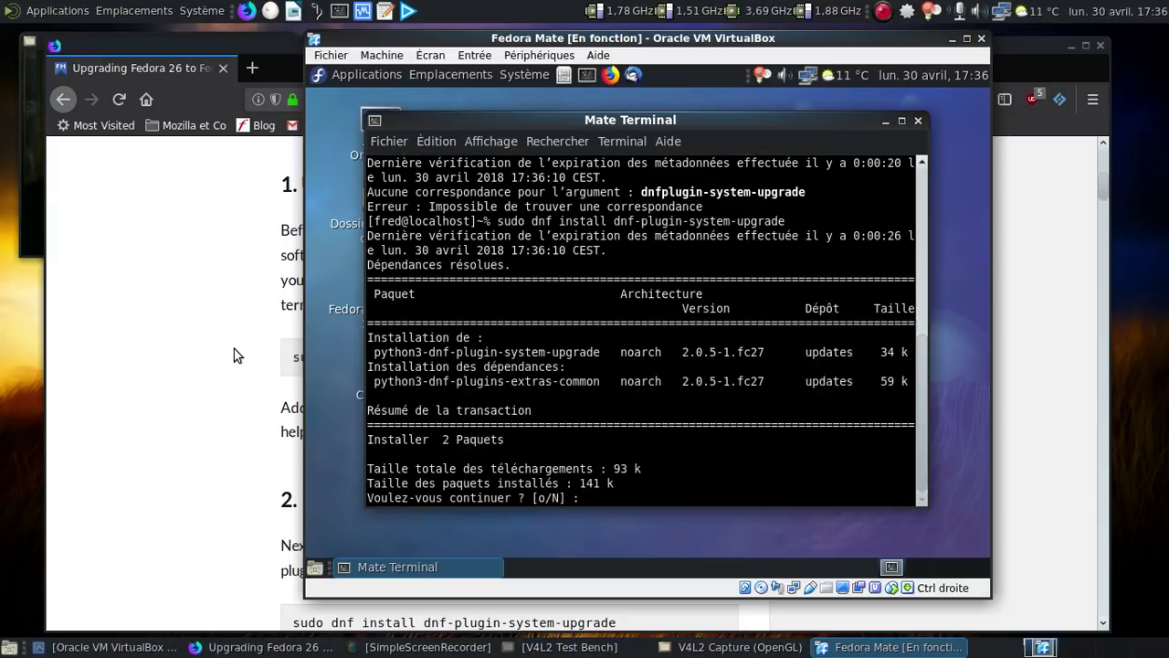
type("o")
key("Return")
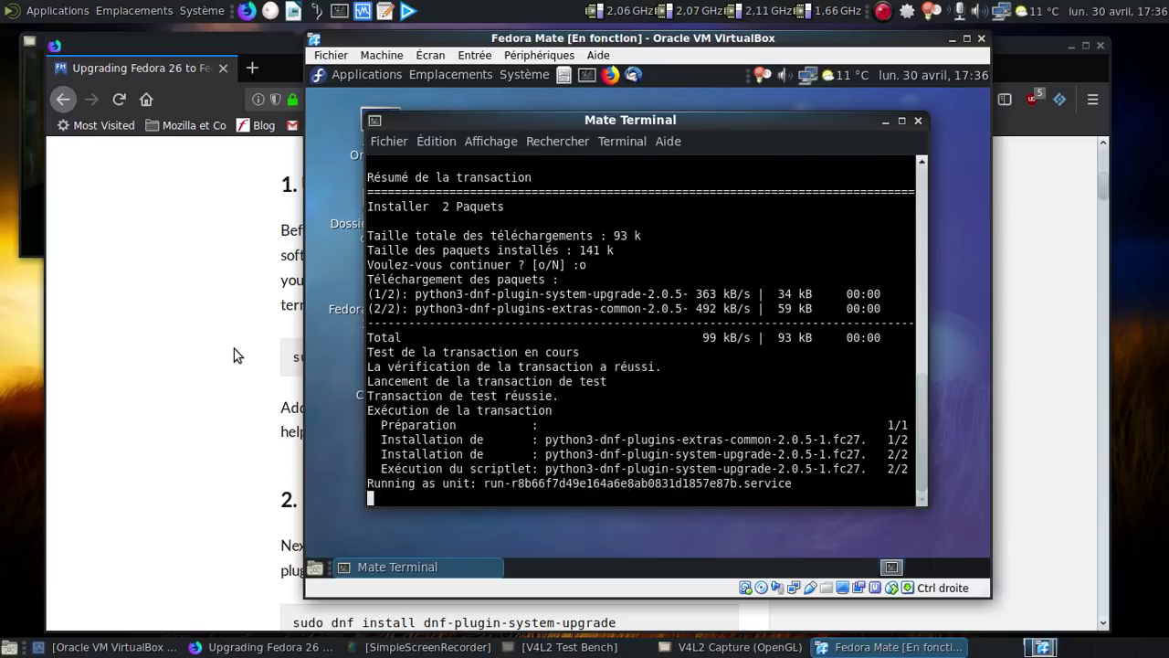
Step: Return to the Fedora Magazine article and read how to start the update with DNF
left_click(234, 348)
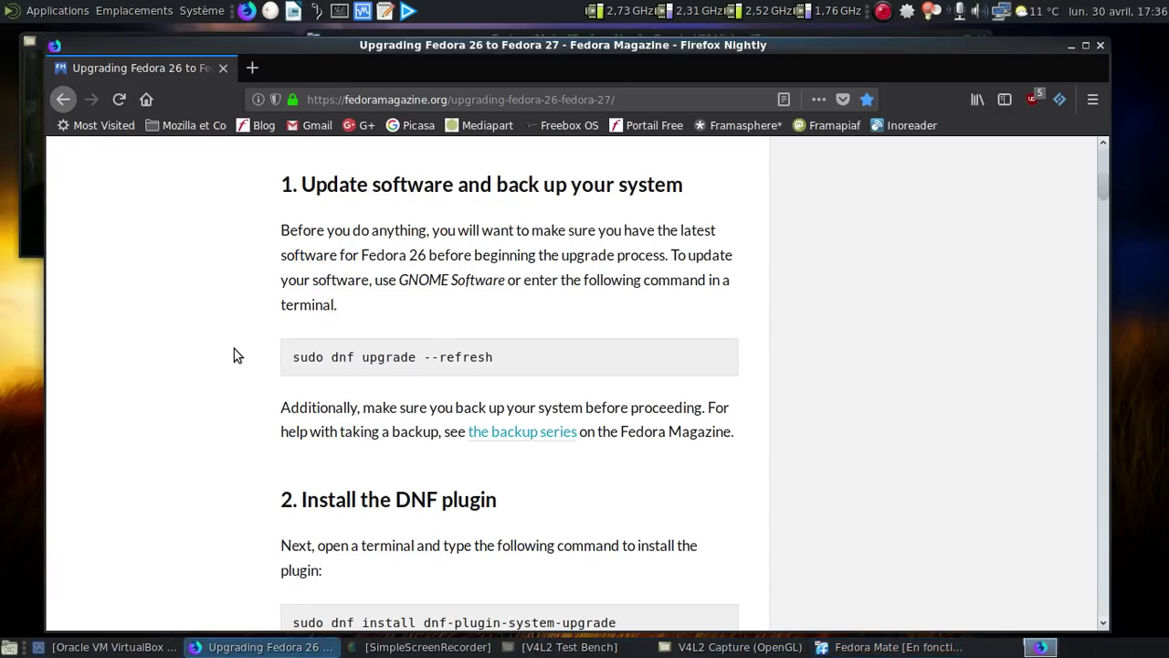
scroll(234, 348, "down", 3)
scroll(234, 355, "down", 1)
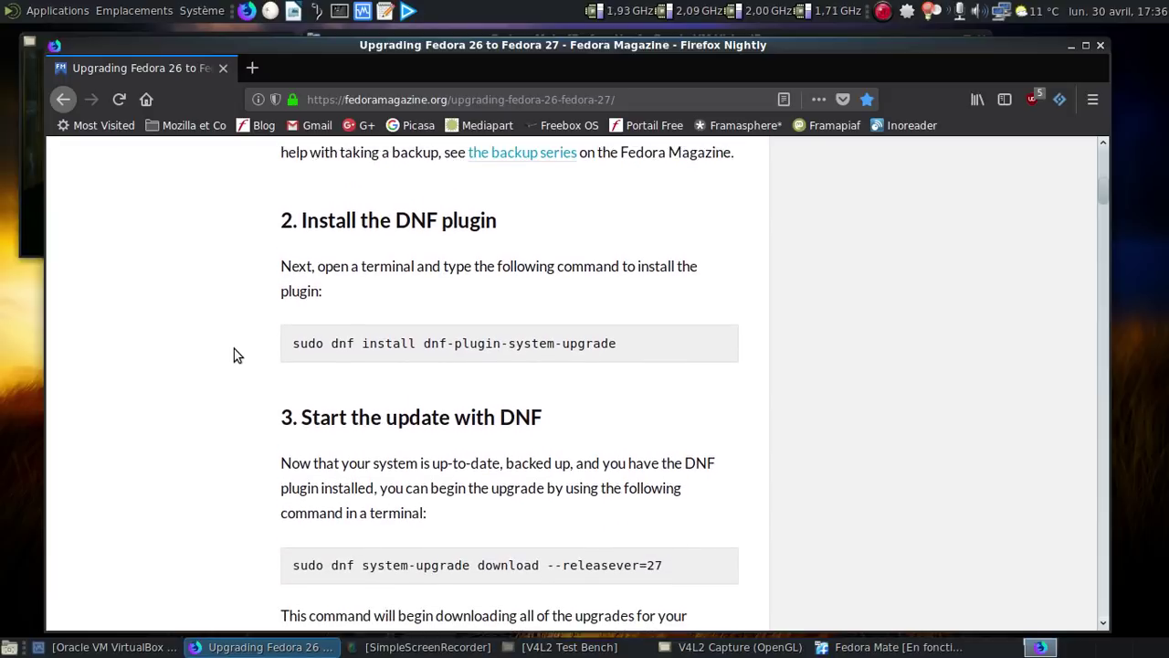